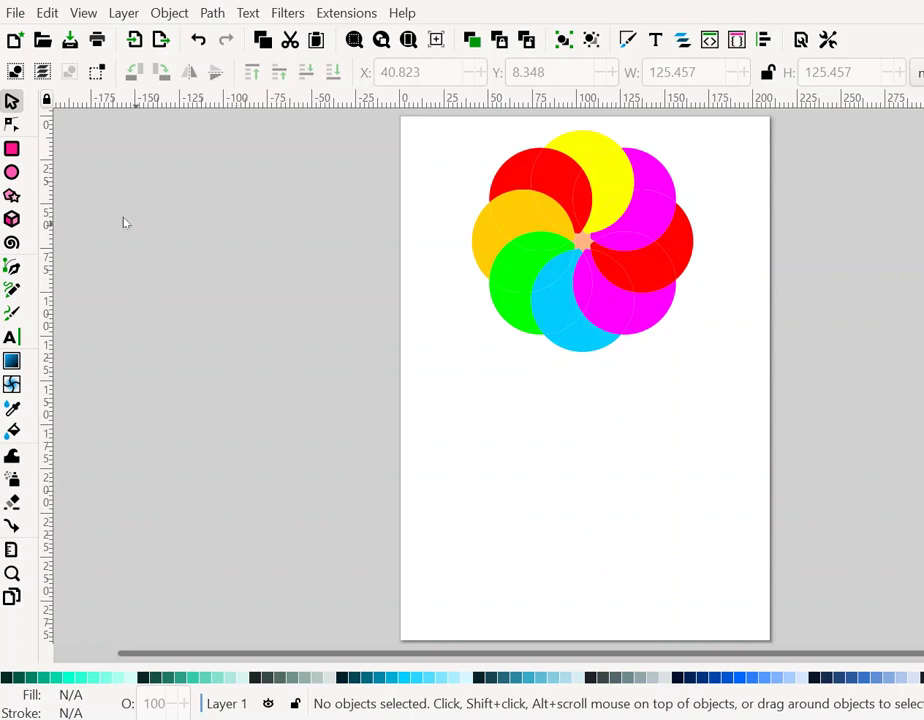
Draw a teal circle about 46 mm across below the eight-circle ring
click(12, 172)
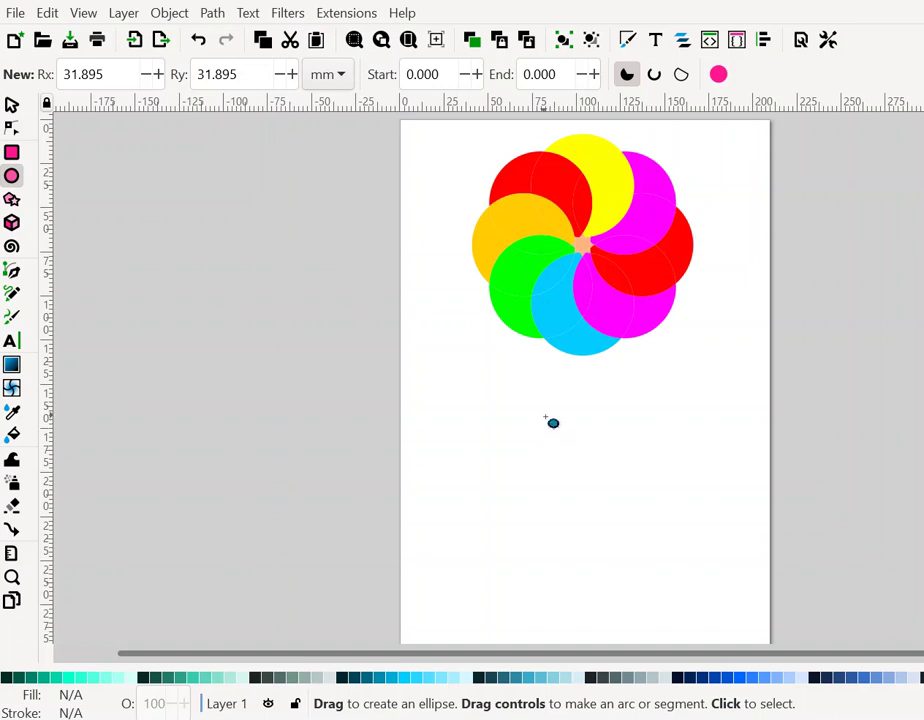
drag(546, 412, 628, 497)
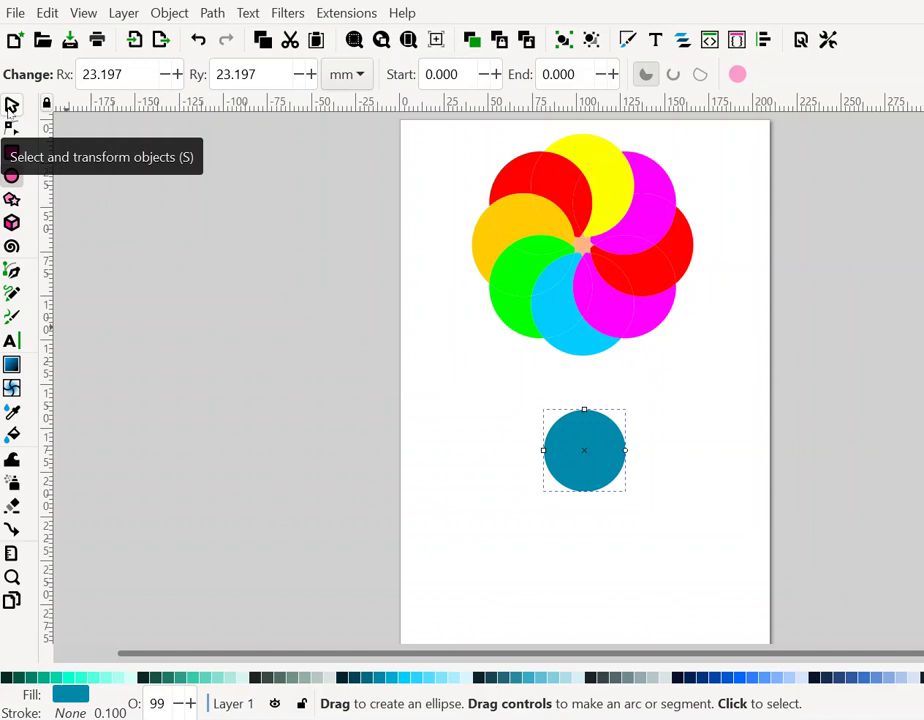
click(10, 106)
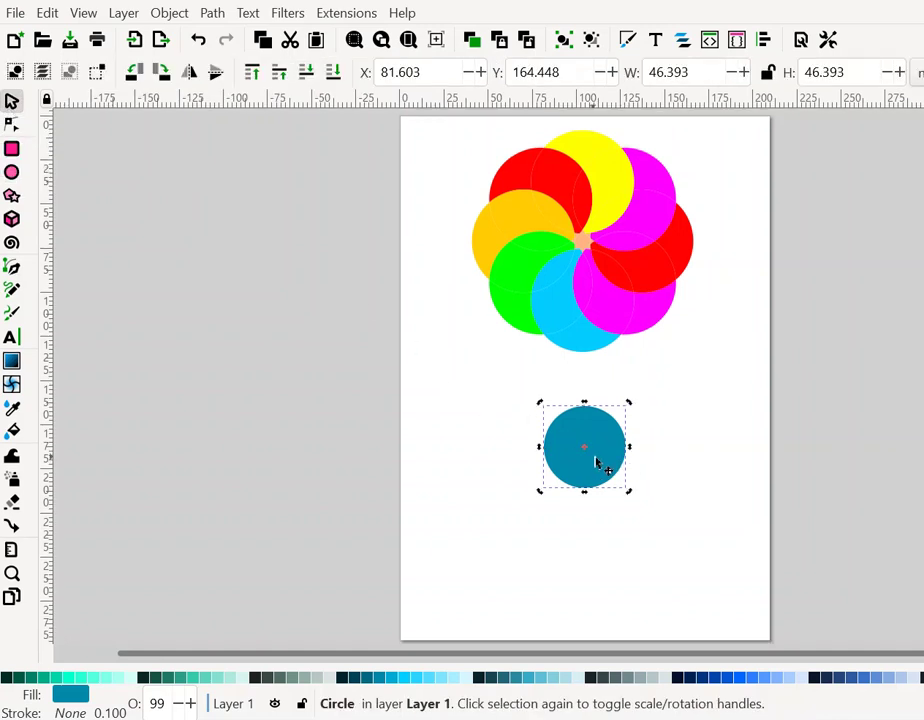
Move the circle's rotation centre just below it, then duplicate it and turn the copy 45°
click(592, 456)
drag(586, 448, 586, 501)
right_click(600, 461)
click(676, 180)
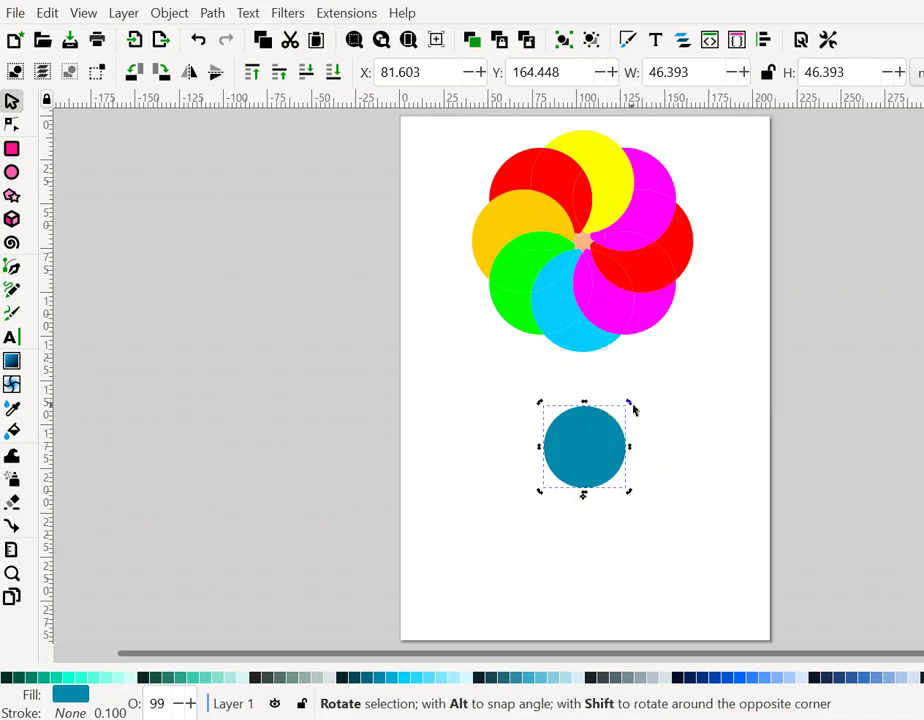
drag(632, 406, 658, 482)
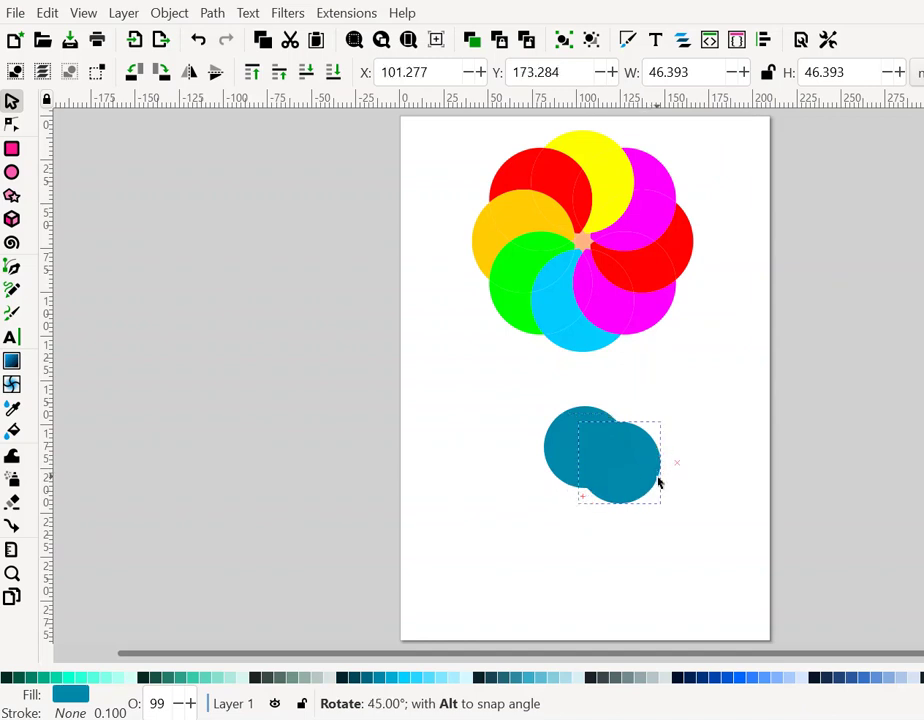
Finish the 45° turn and add three more duplicates, each rotated a further 45°
drag(658, 482, 662, 487)
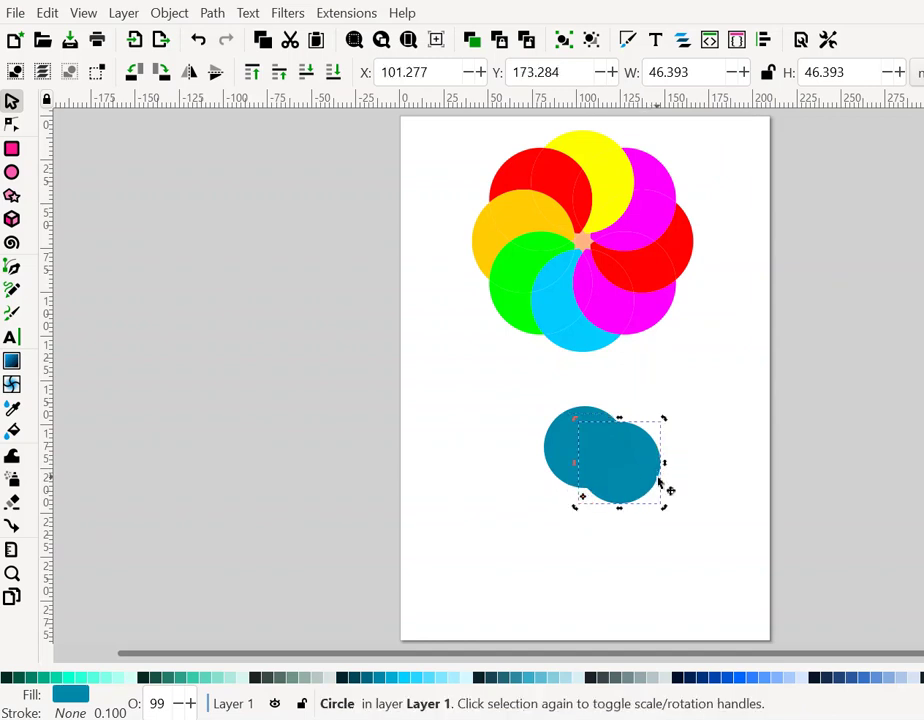
right_click(628, 470)
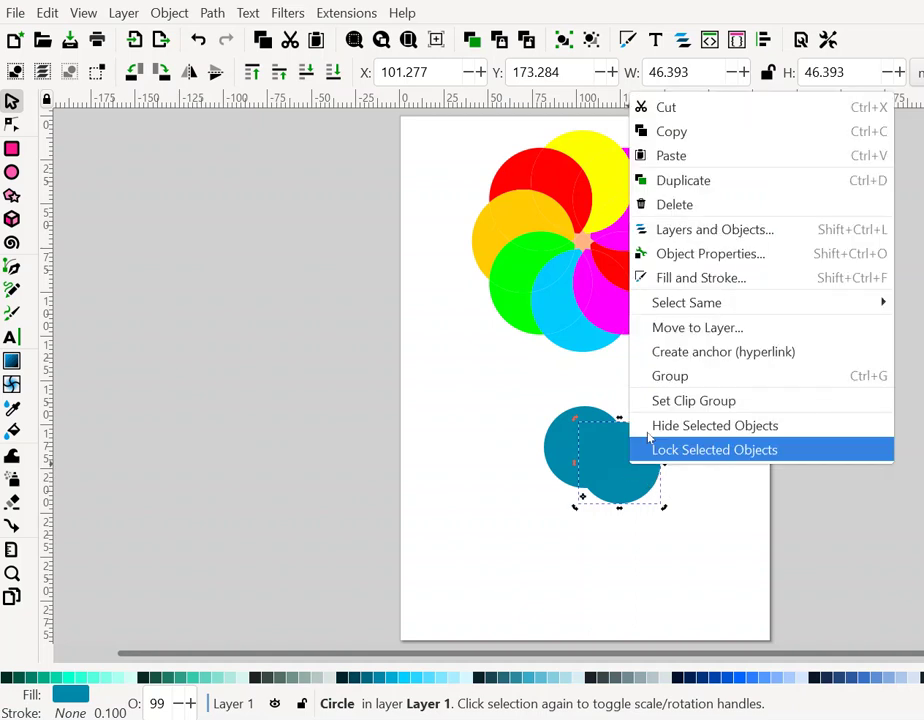
key(Escape)
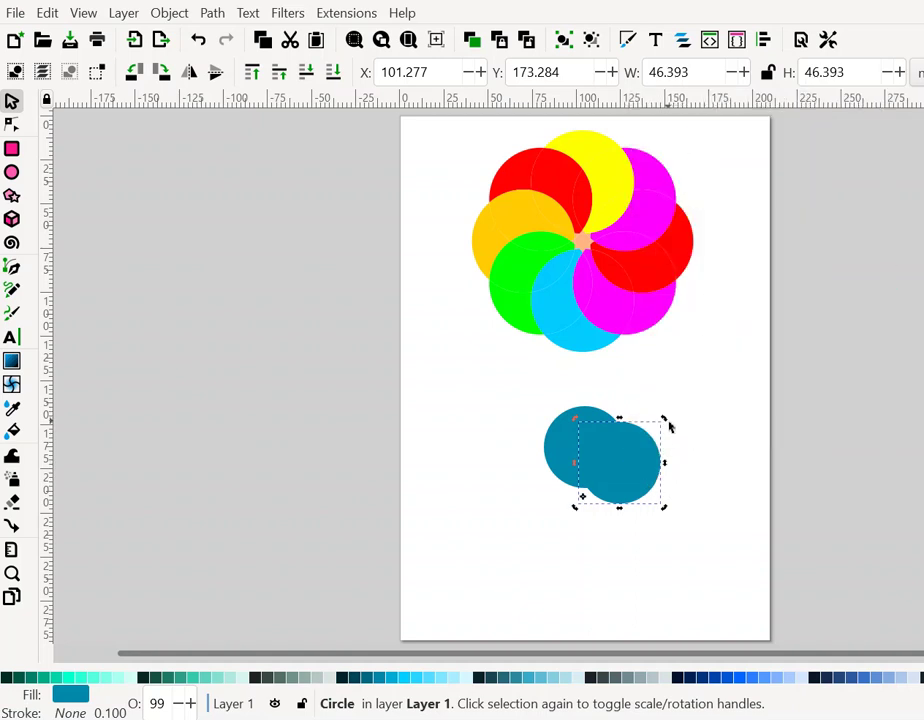
drag(664, 421, 680, 496)
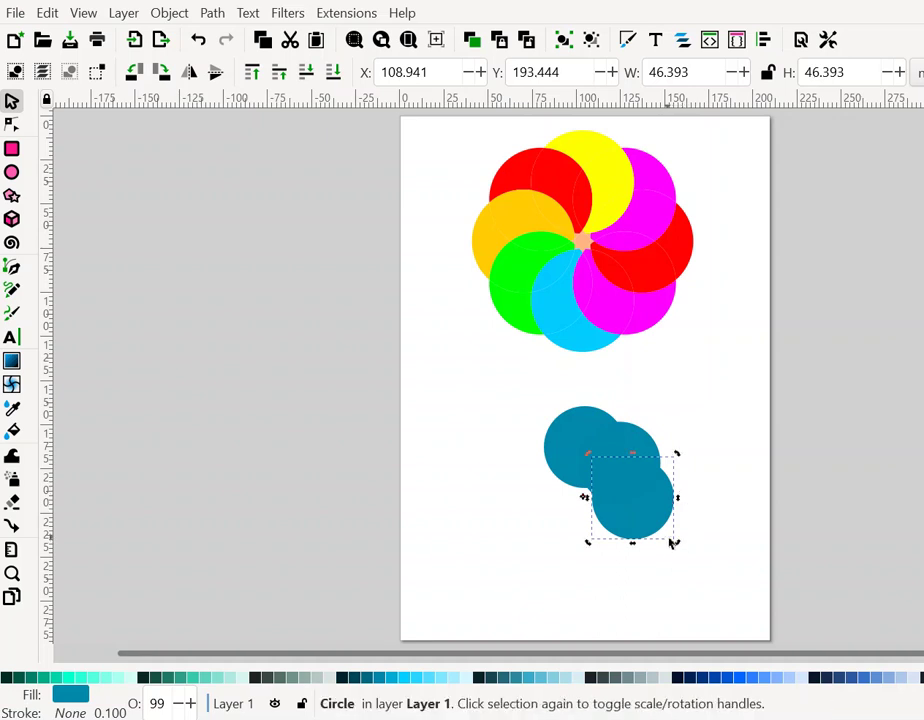
right_click(648, 528)
key(Escape)
drag(680, 457, 673, 524)
right_click(619, 555)
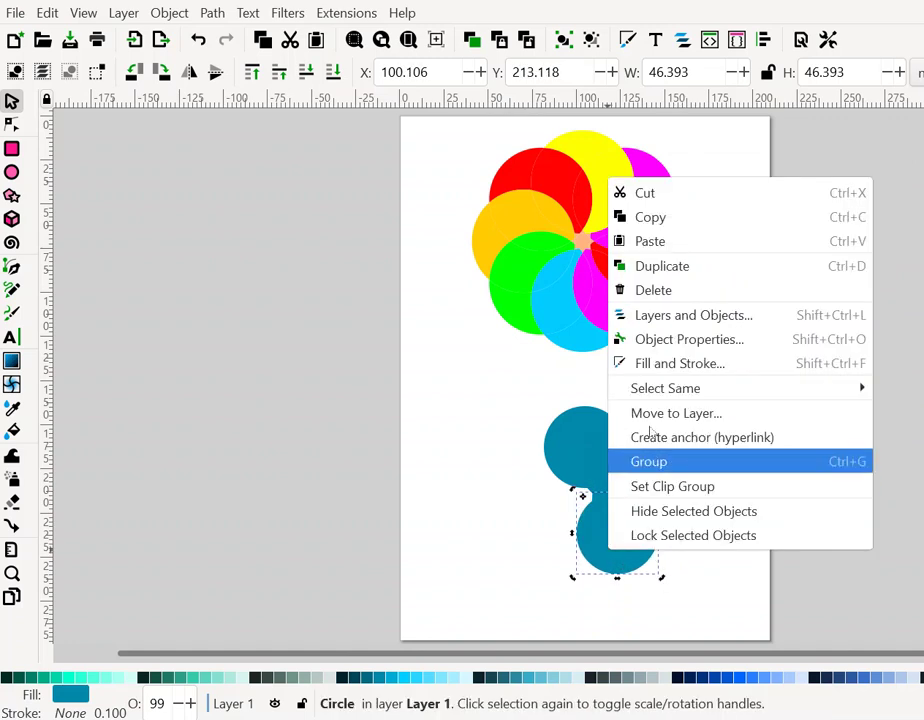
click(668, 266)
drag(663, 579, 590, 599)
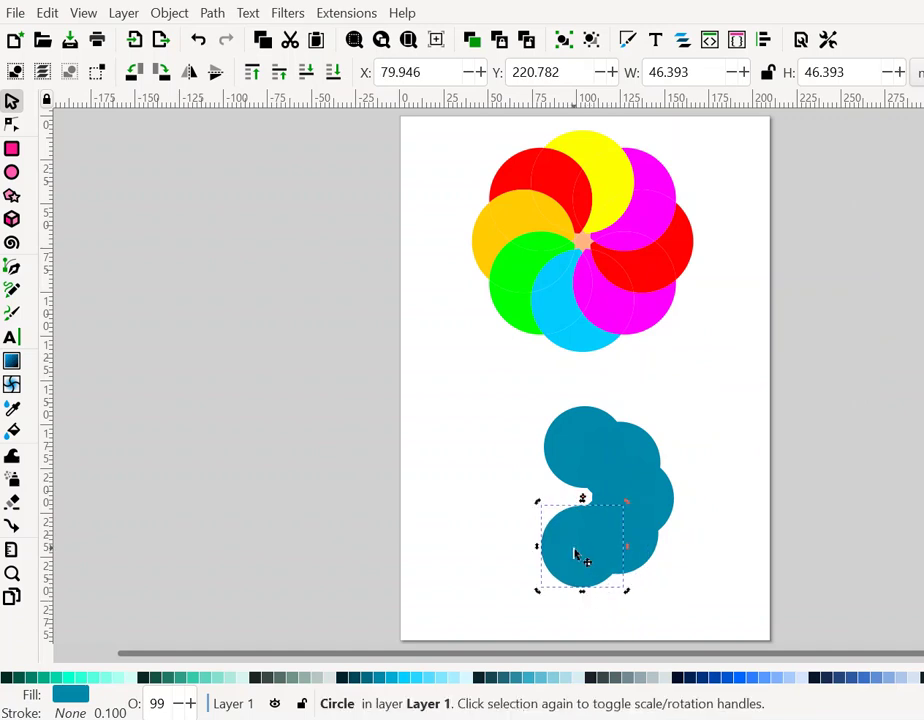
Add the last three rotated duplicates to close the eight-circle ring, then select all eight
right_click(580, 556)
click(640, 265)
drag(537, 597, 468, 557)
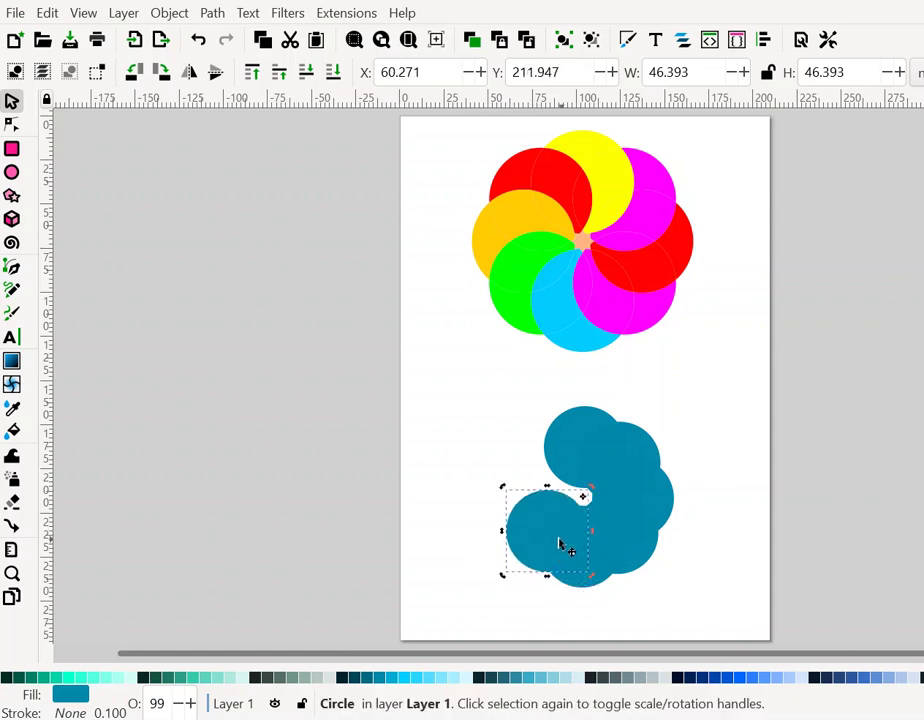
right_click(548, 540)
click(598, 251)
drag(505, 583, 462, 517)
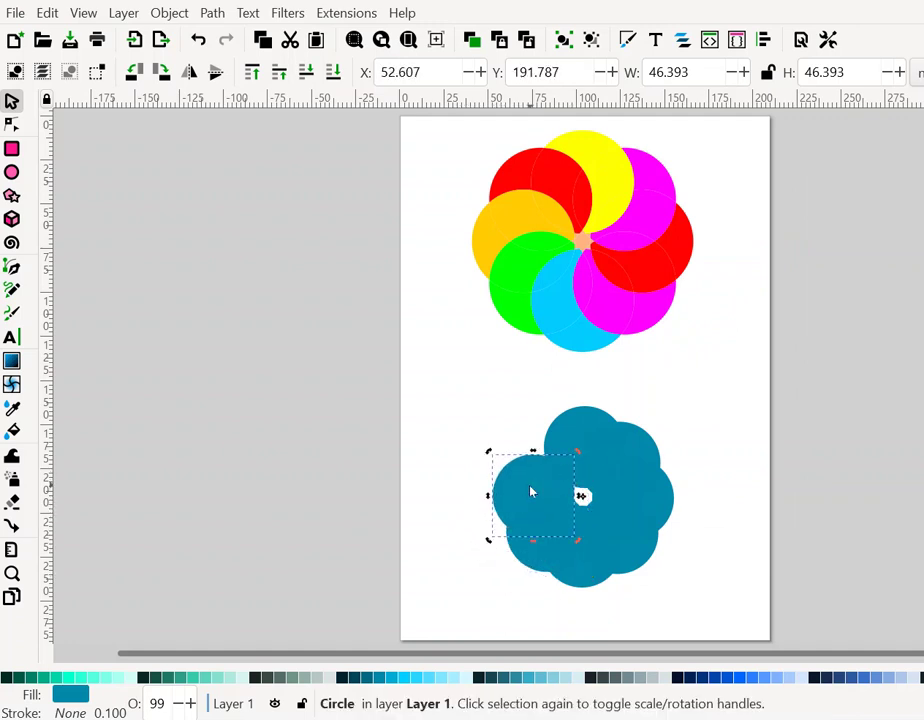
right_click(530, 488)
click(588, 201)
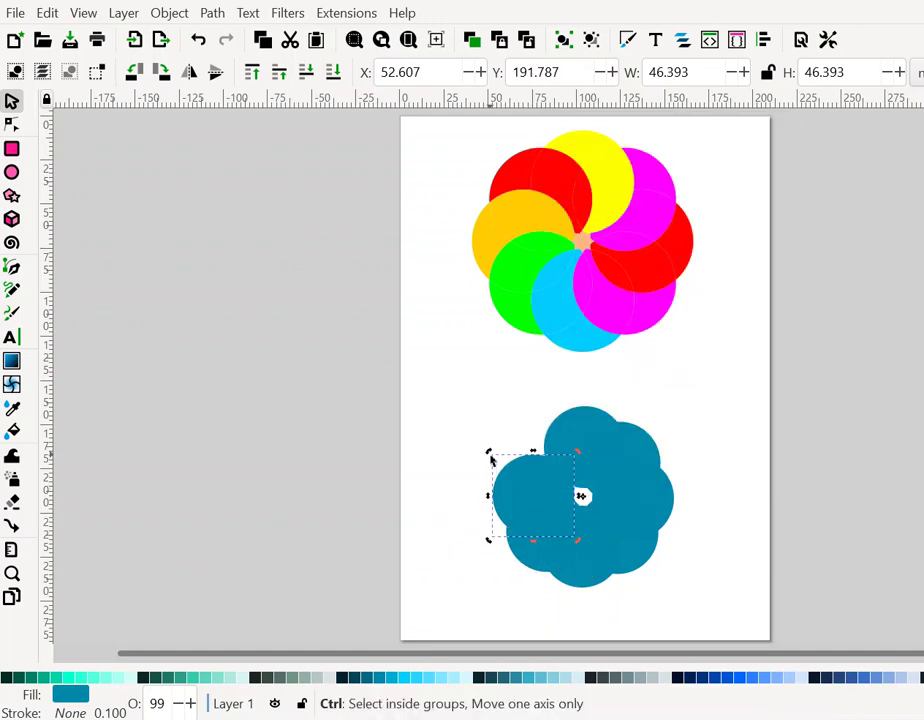
drag(489, 458, 542, 413)
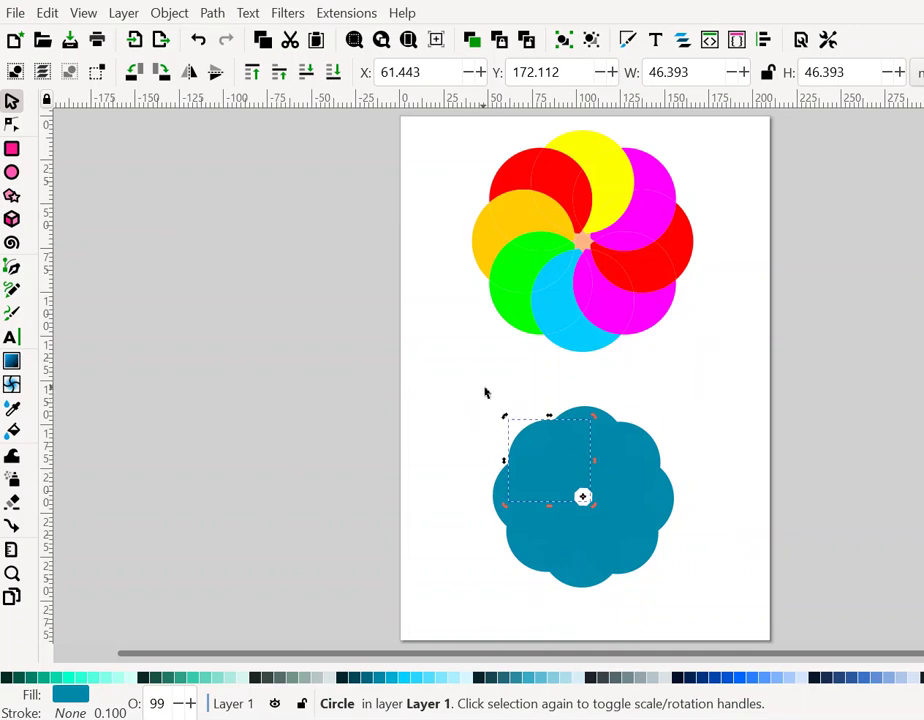
drag(485, 392, 718, 615)
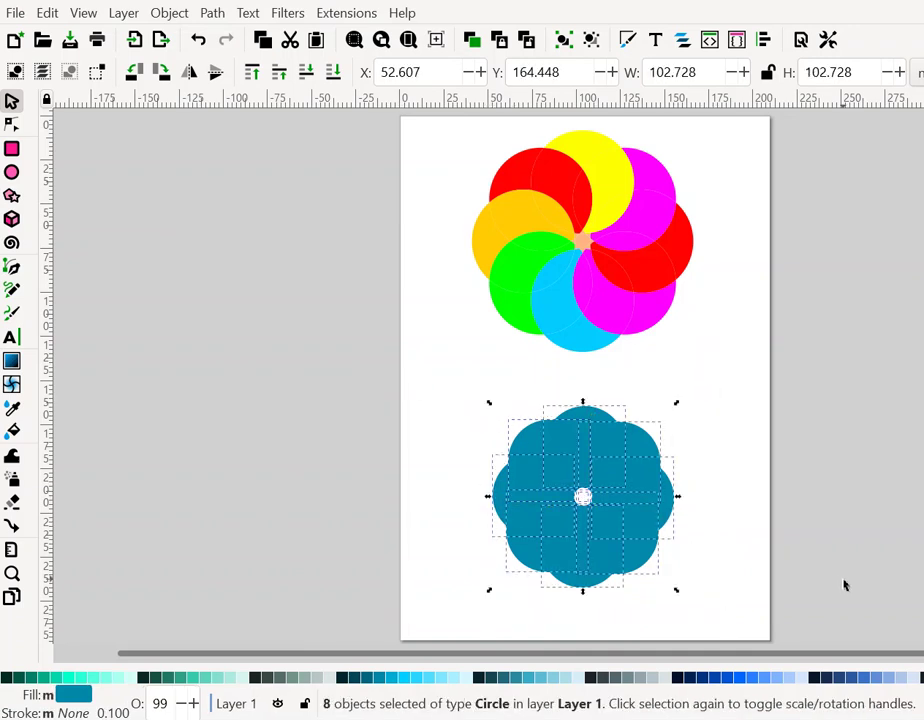
Combine the eight selected circles into one path with Path > Combine
click(212, 14)
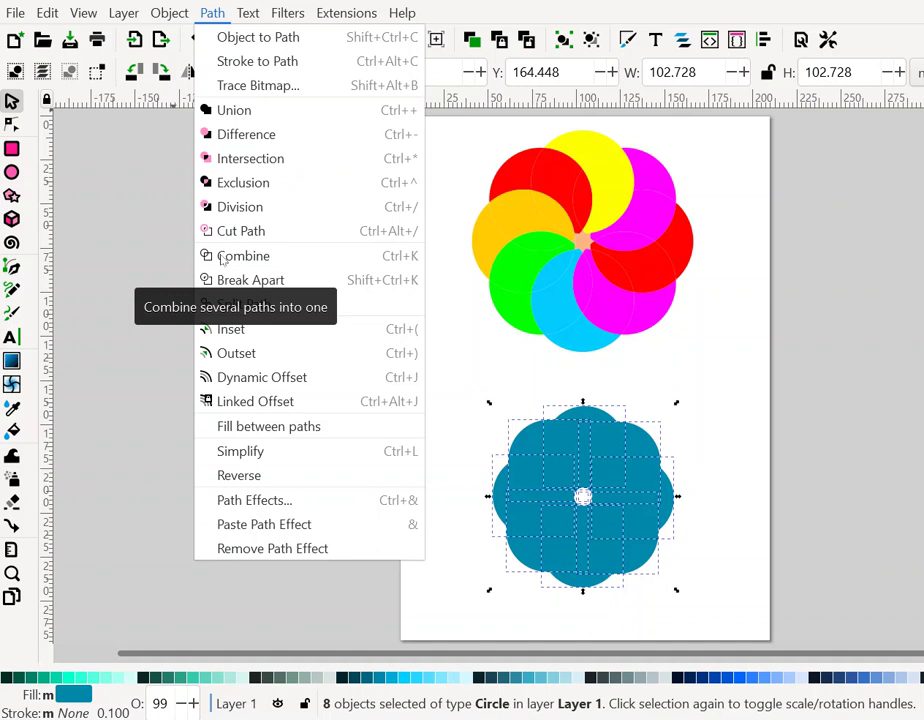
click(224, 256)
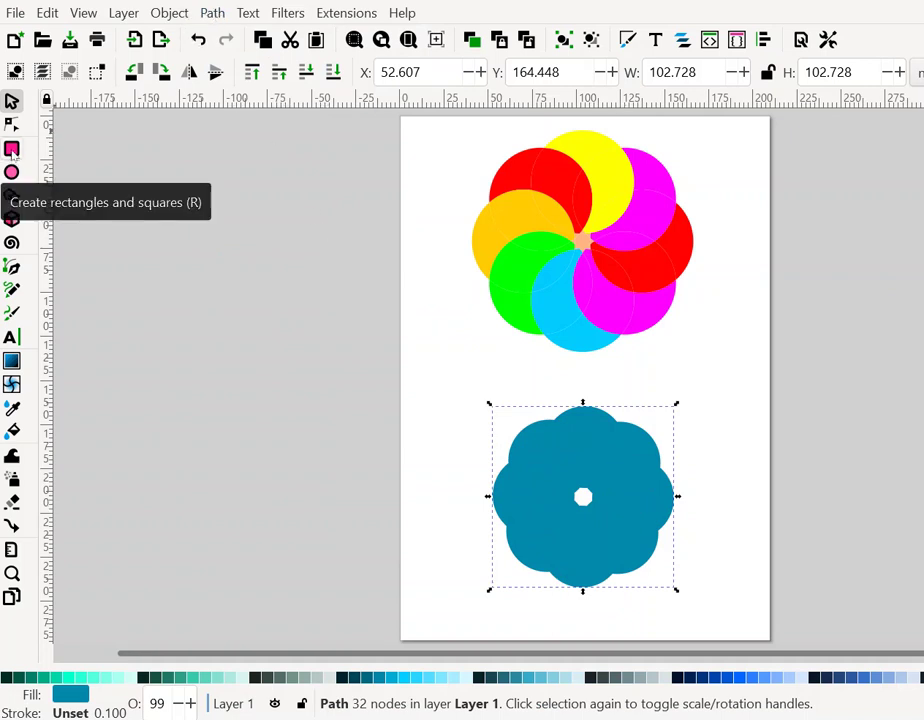
click(12, 148)
Draw a rectangle over the flower, send it to the bottom, fill it #AAEEFF, and select both
mouse_move(481, 399)
mouse_down()
mouse_move(720, 618)
mouse_move(692, 605)
mouse_up()
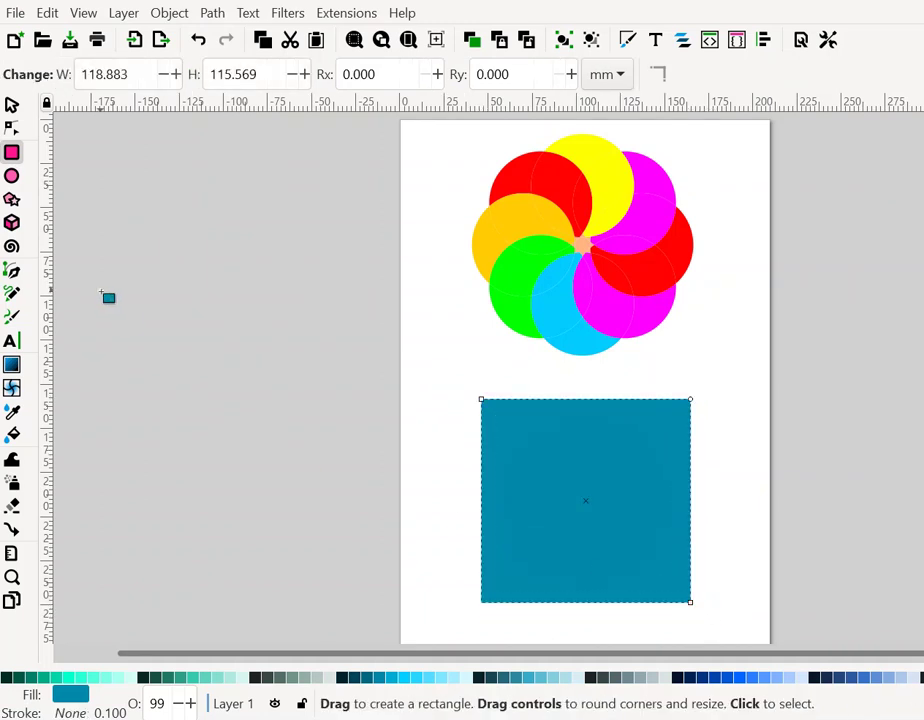
click(11, 105)
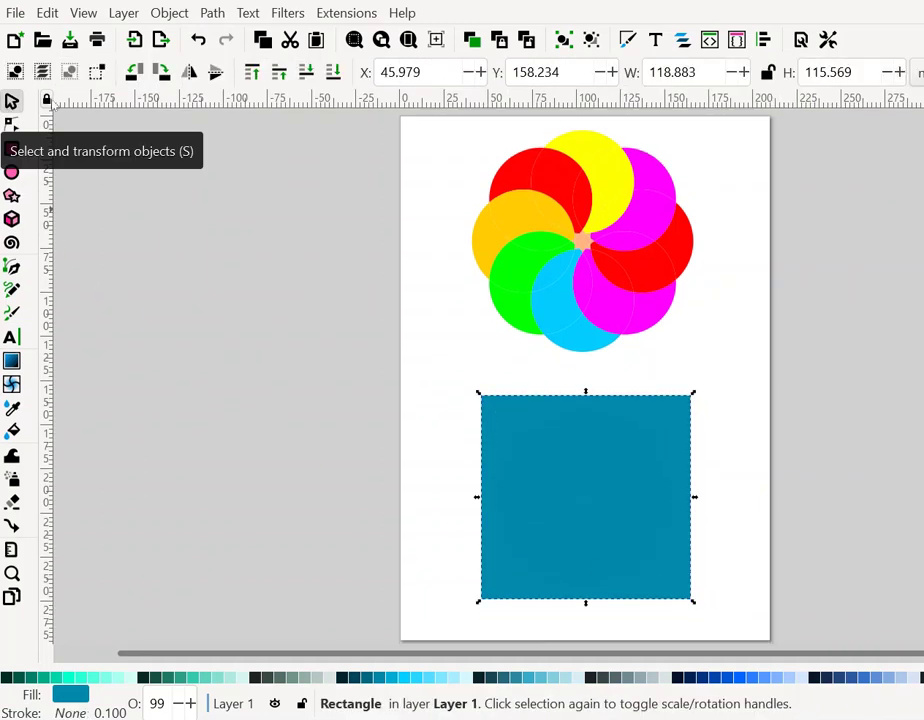
click(336, 72)
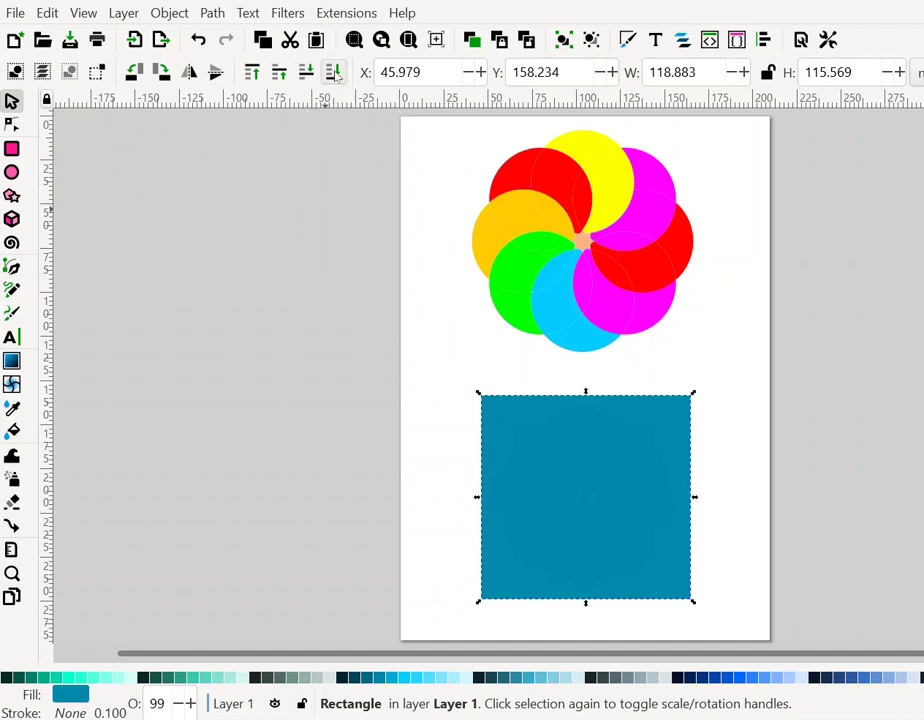
click(457, 680)
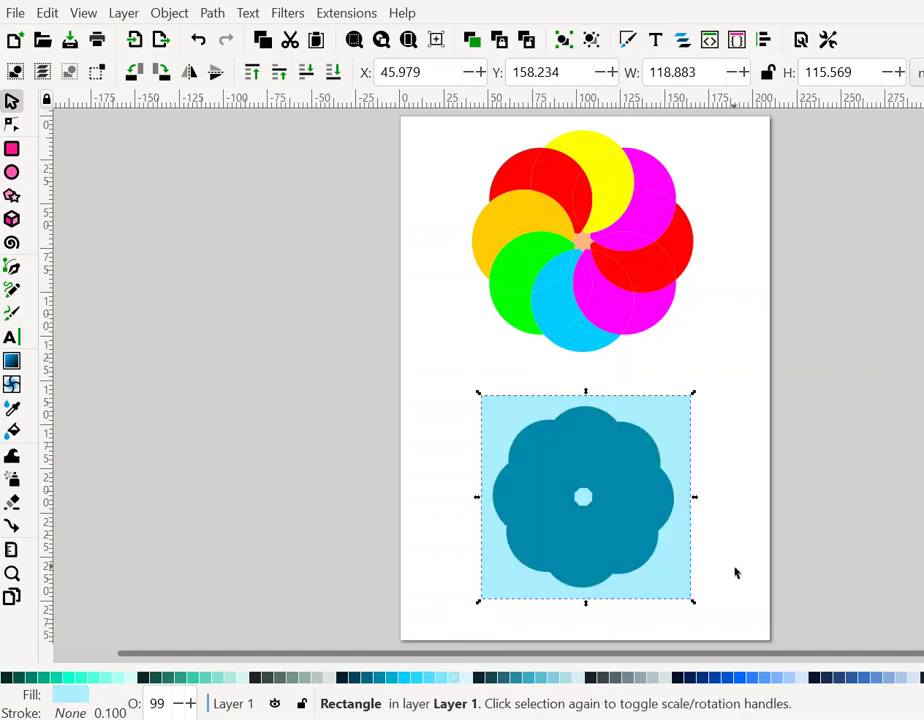
drag(455, 374, 723, 626)
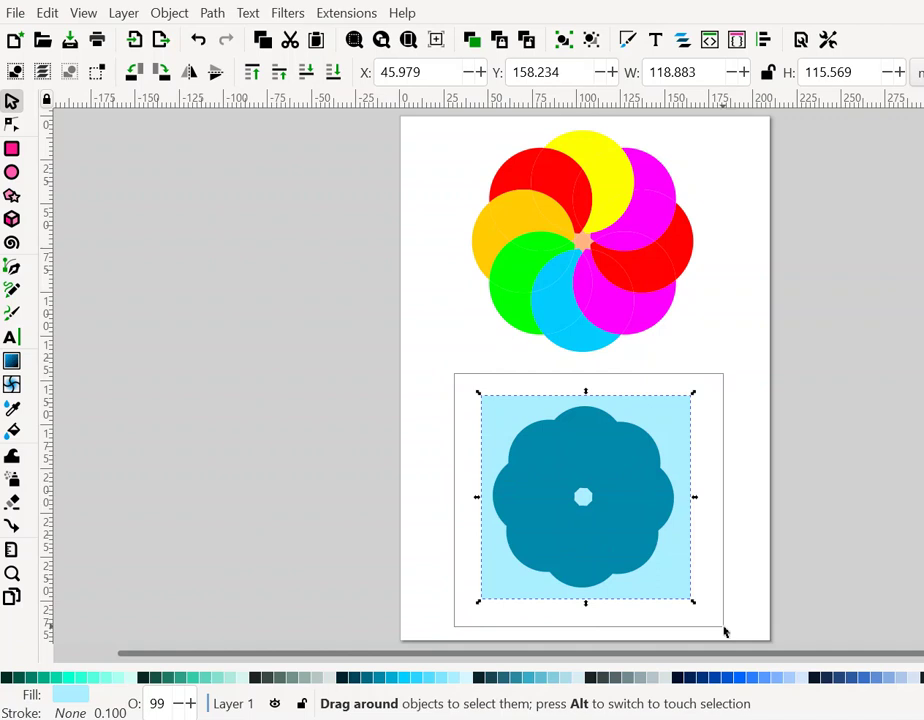
drag(723, 628, 724, 633)
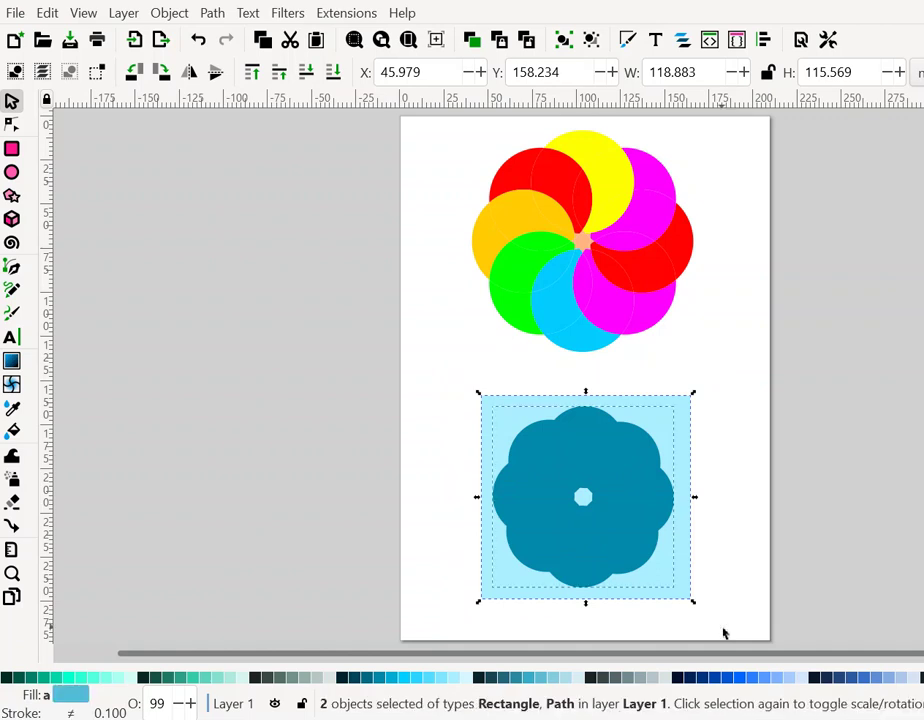
Divide the rectangle along the flower with Path > Division and give the pieces a teal outline
click(212, 12)
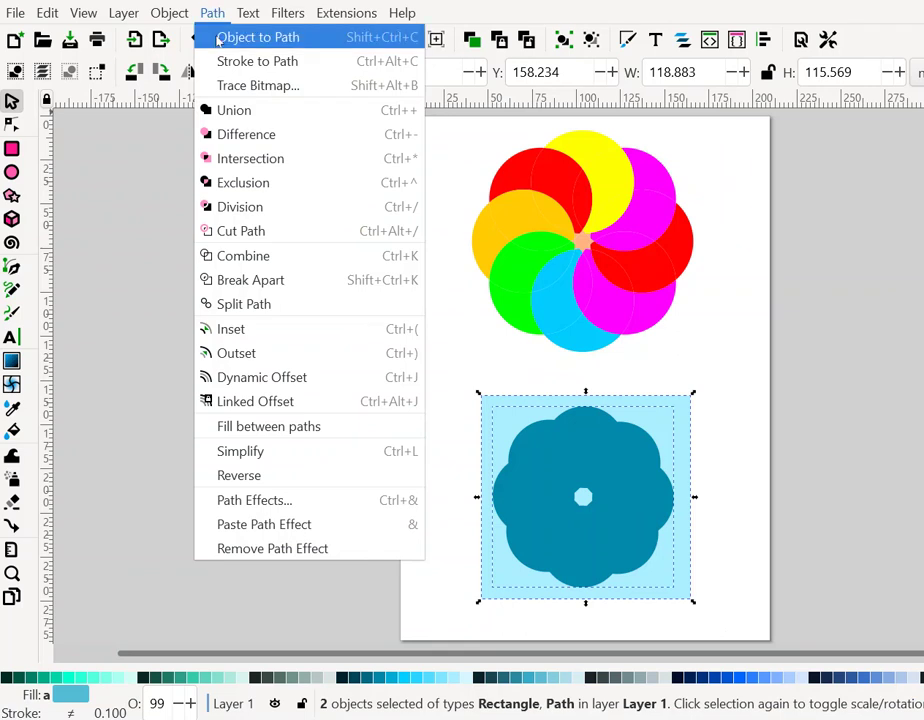
click(231, 208)
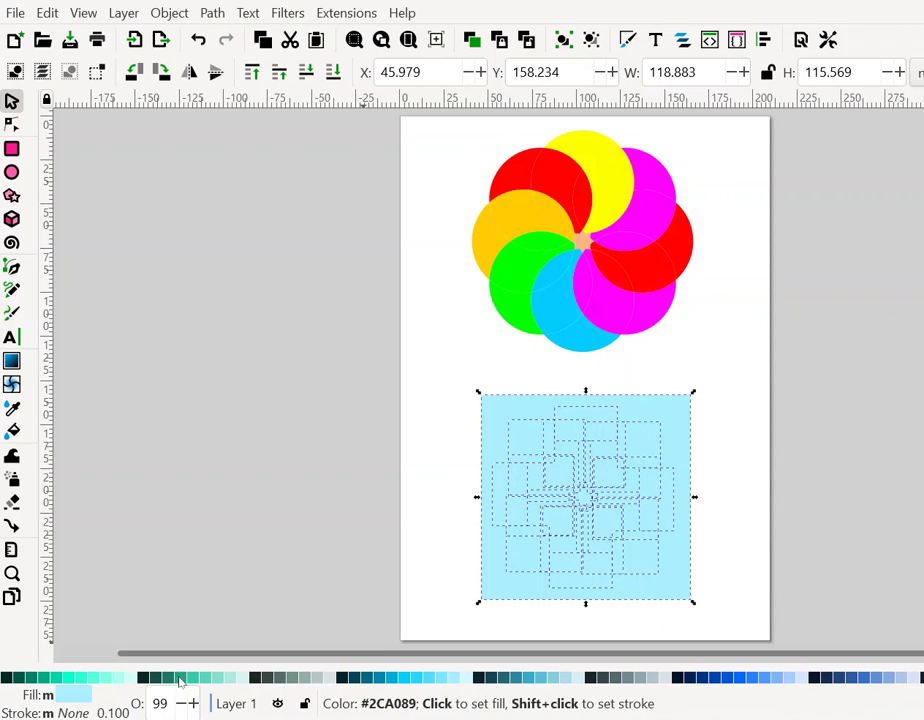
shift+click(180, 680)
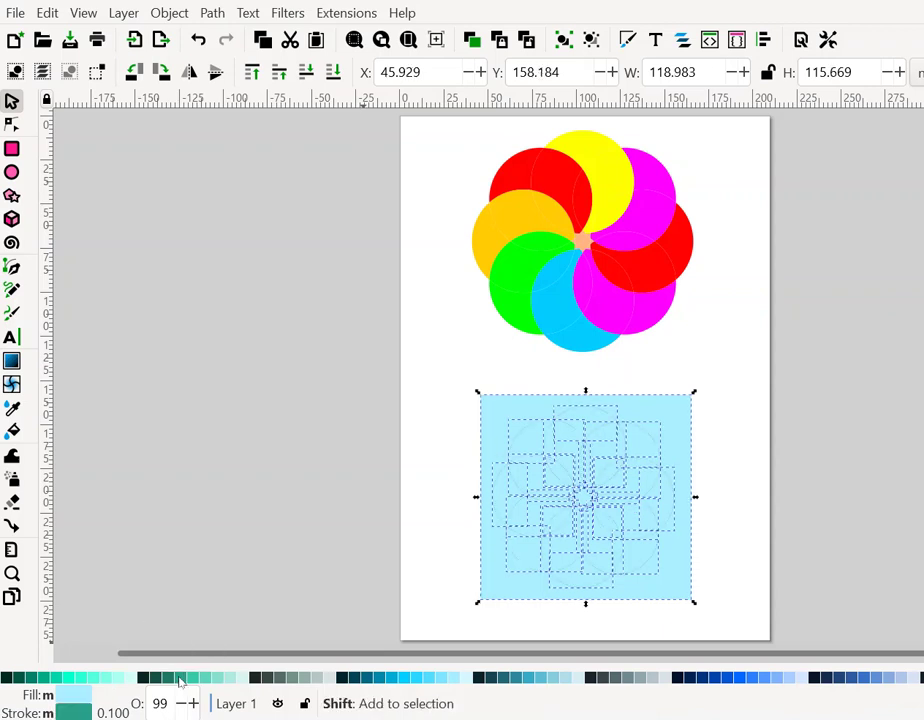
click(753, 592)
click(687, 597)
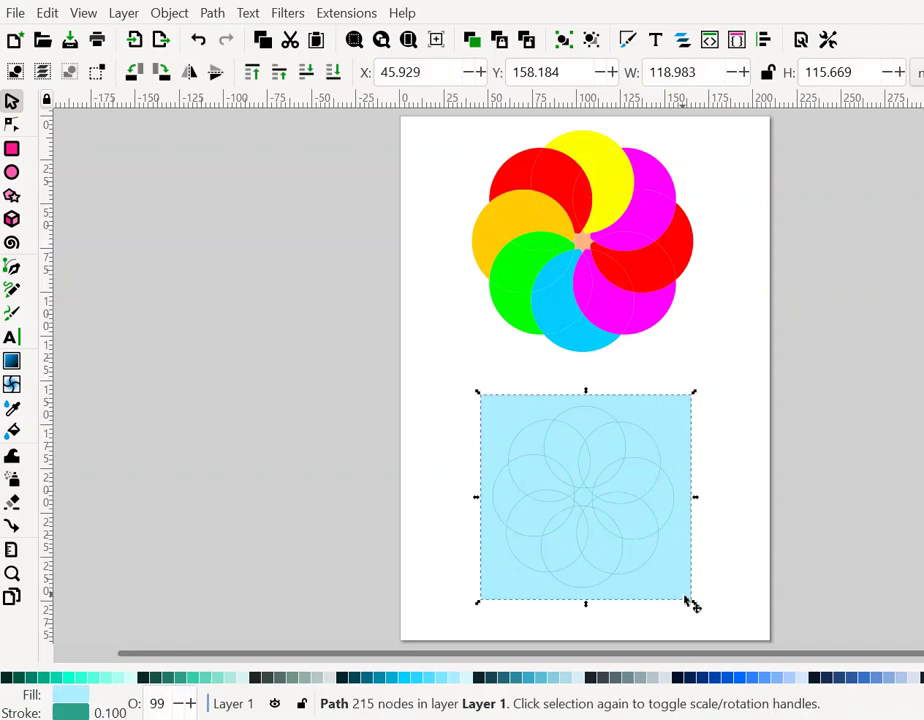
click(732, 575)
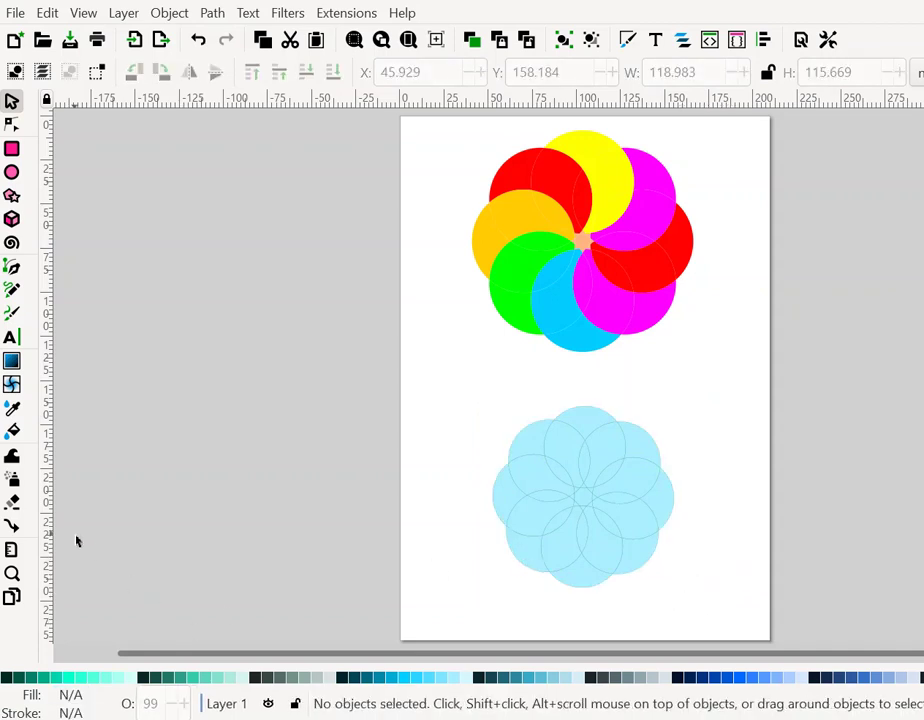
Zoom in closely on the light-blue flower, then return to the Selector tool
click(11, 573)
click(594, 503)
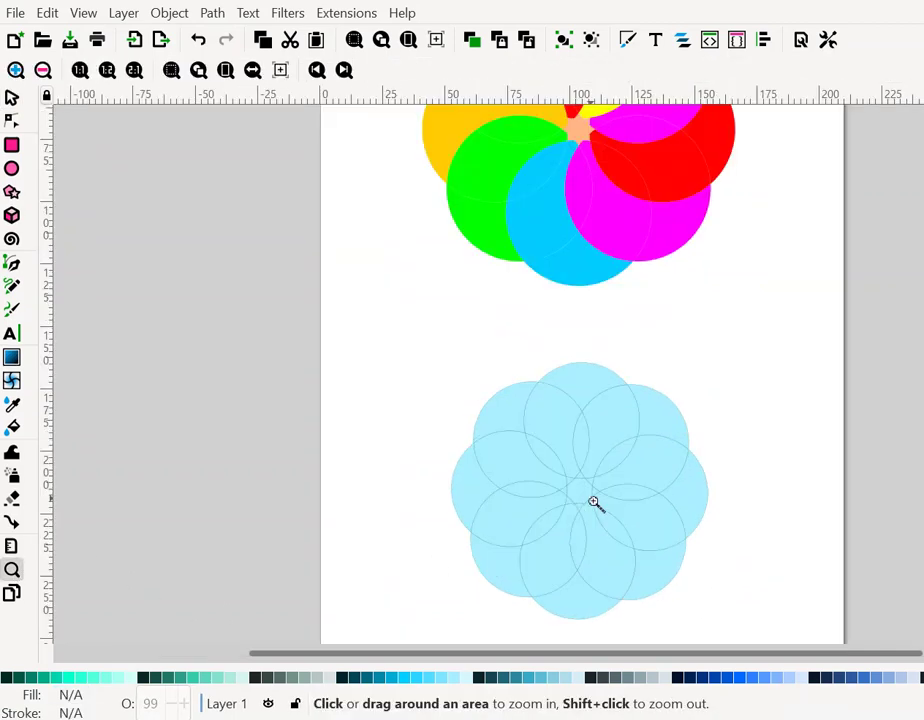
click(594, 503)
scroll(580, 400, down, 2)
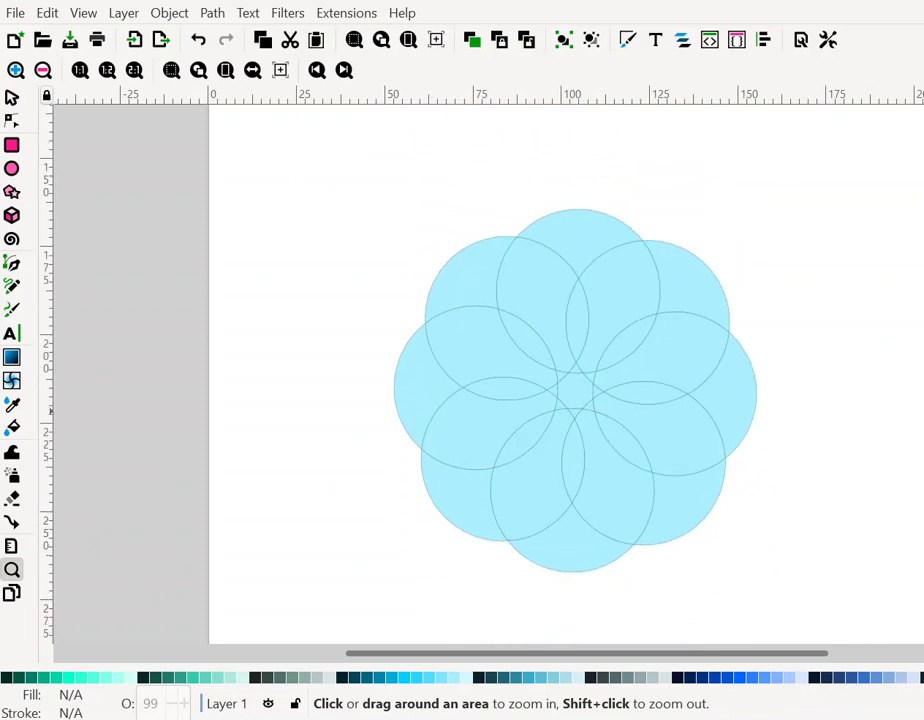
scroll(580, 380, down, 1)
click(580, 362)
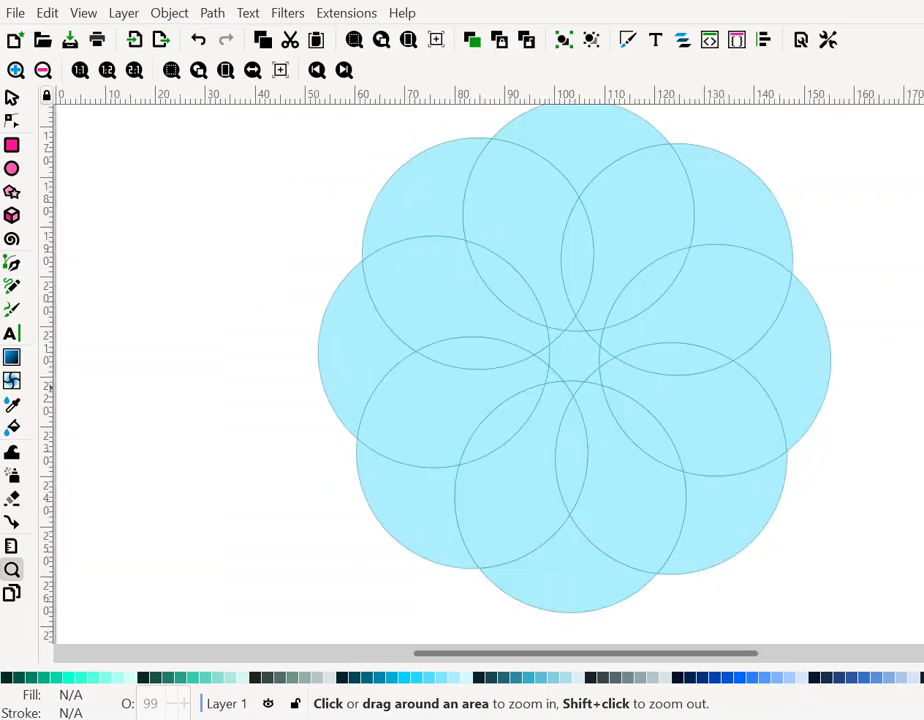
scroll(575, 370, up, 1)
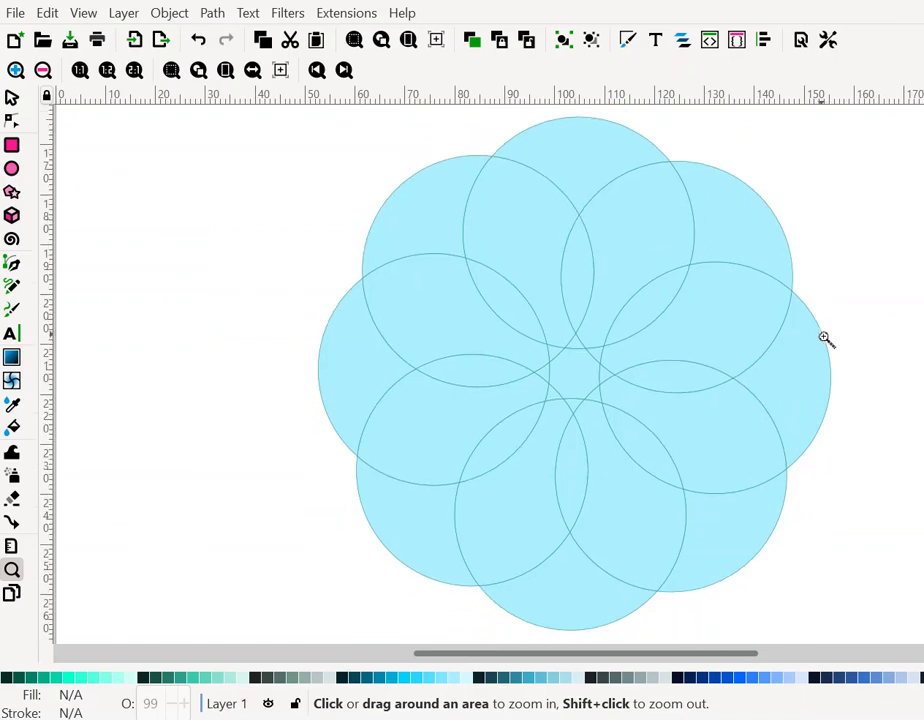
click(12, 97)
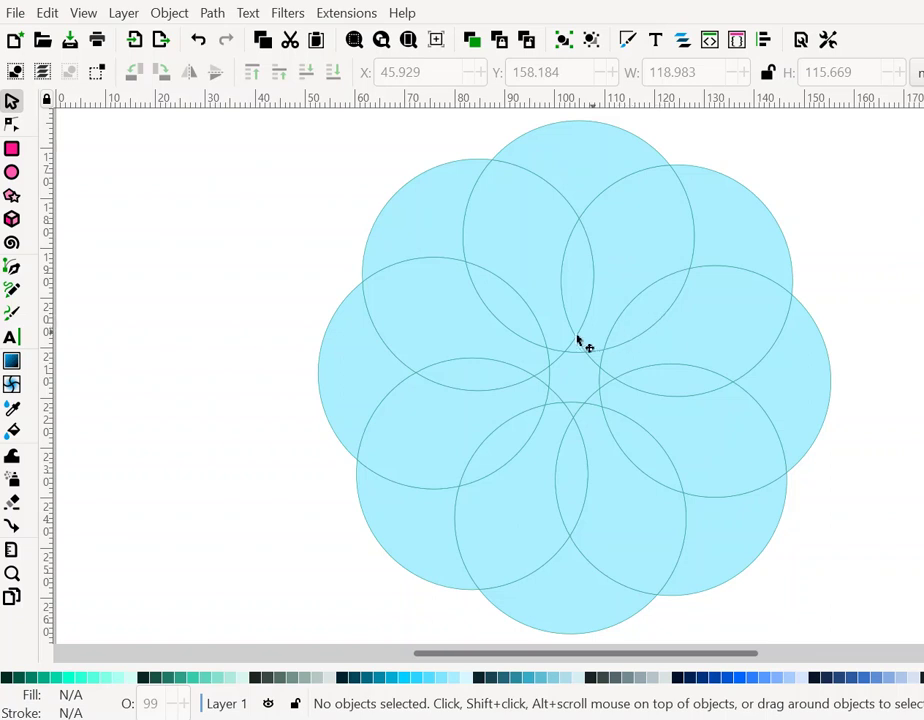
drag(650, 316, 867, 305)
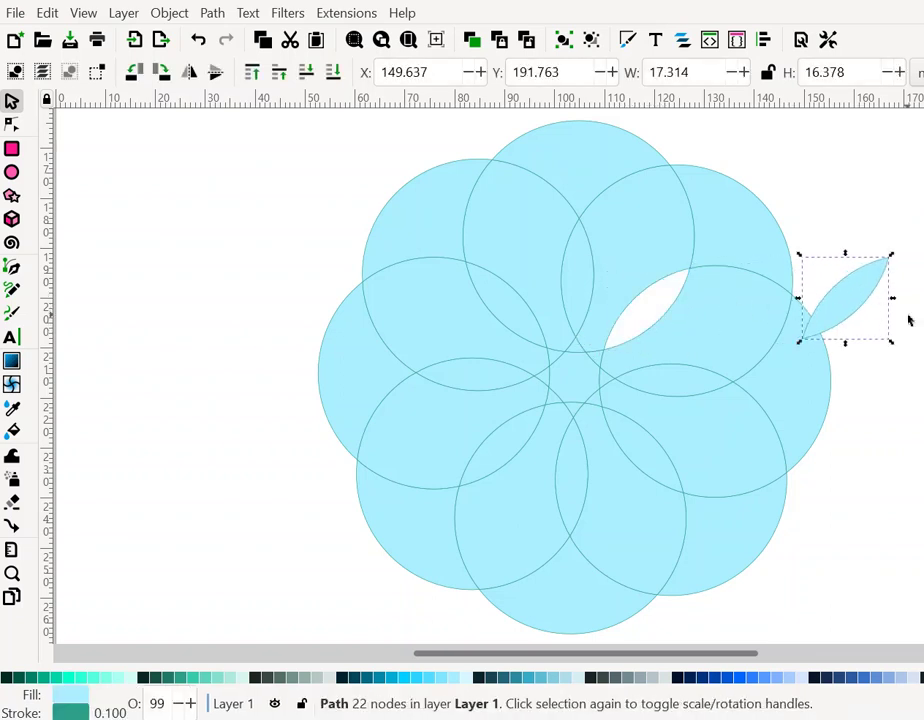
key(ctrl+z)
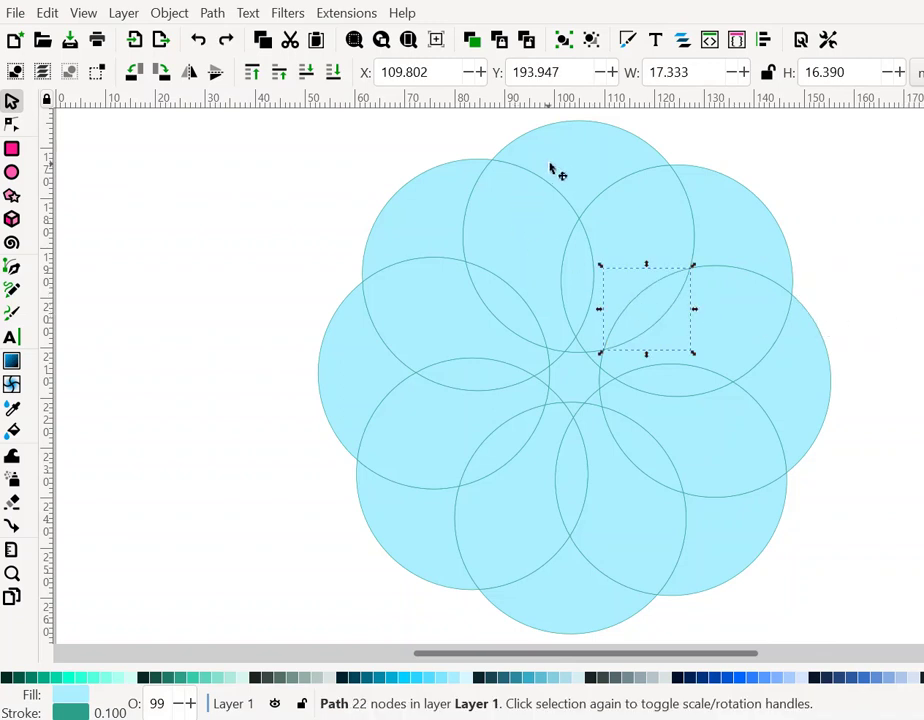
click(565, 175)
drag(577, 181, 583, 163)
key(ctrl+z)
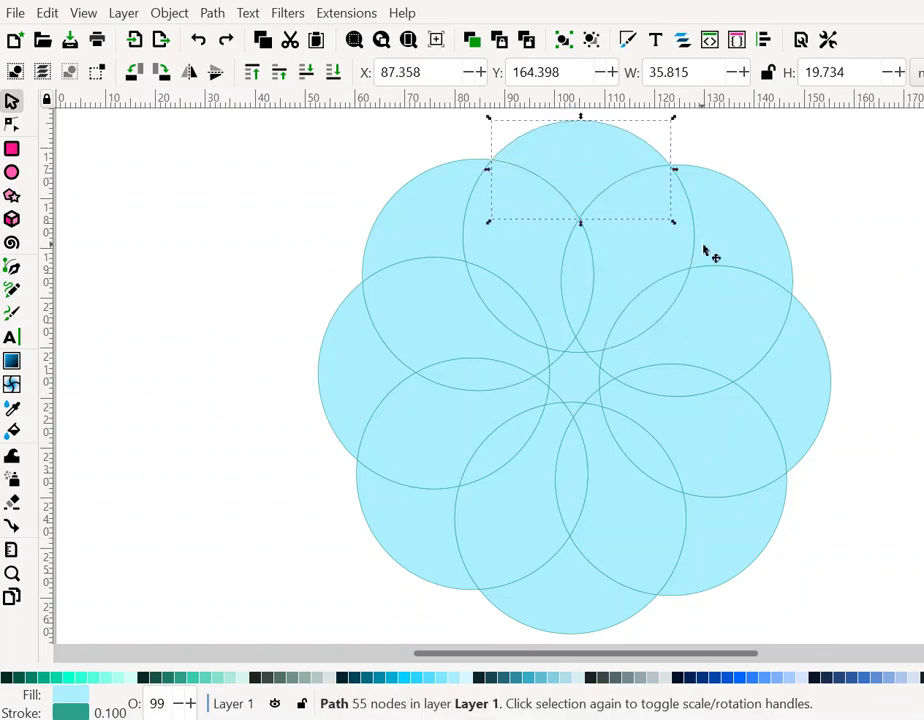
click(852, 231)
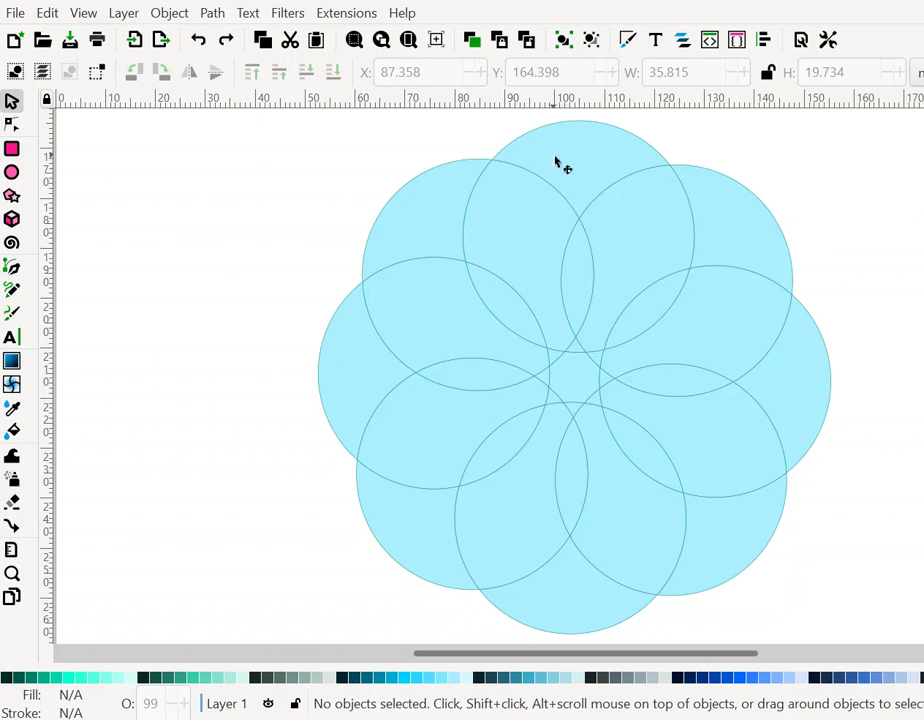
Fill the top crescent's pieces with blue
click(590, 195)
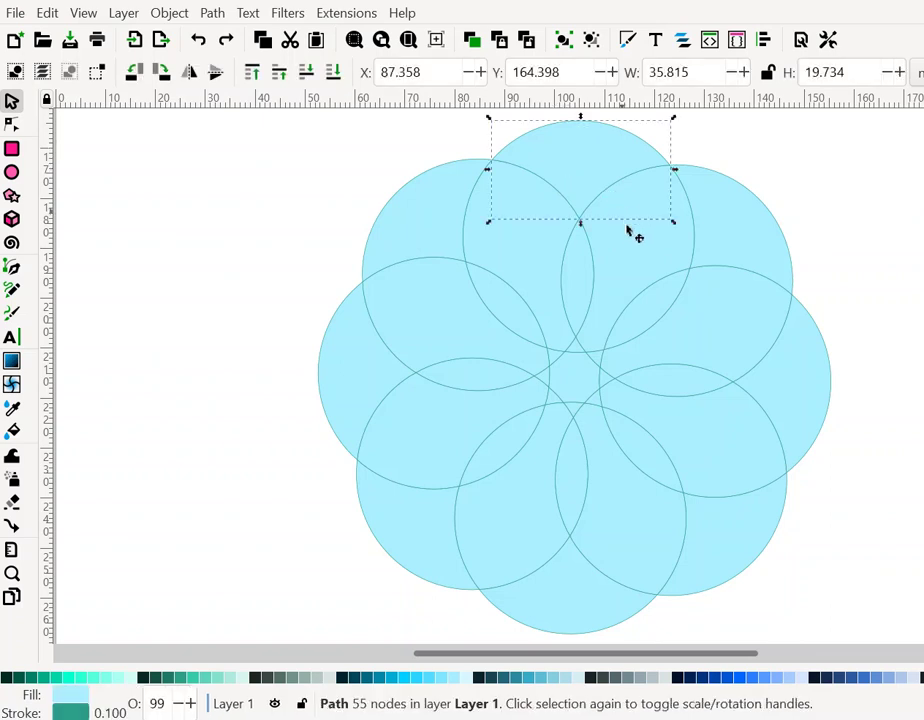
click(619, 248)
click(650, 318)
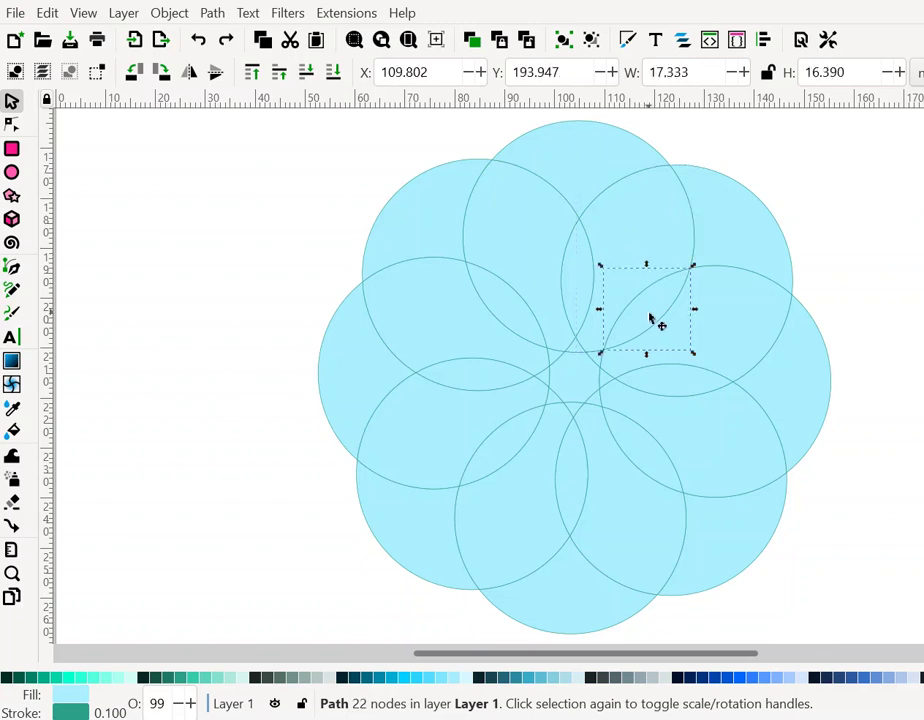
click(582, 180)
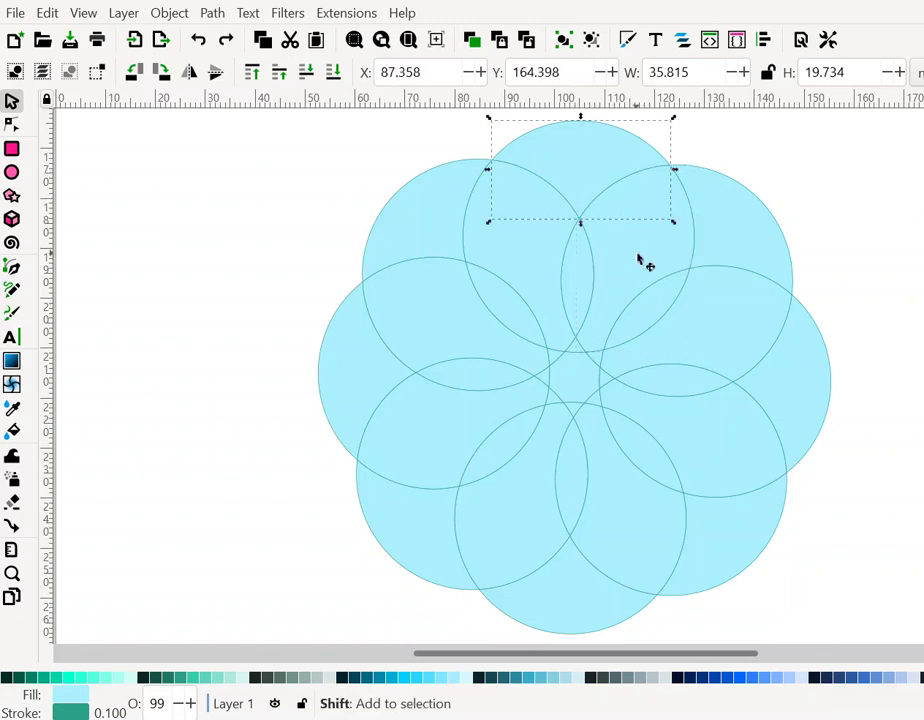
shift+click(652, 325)
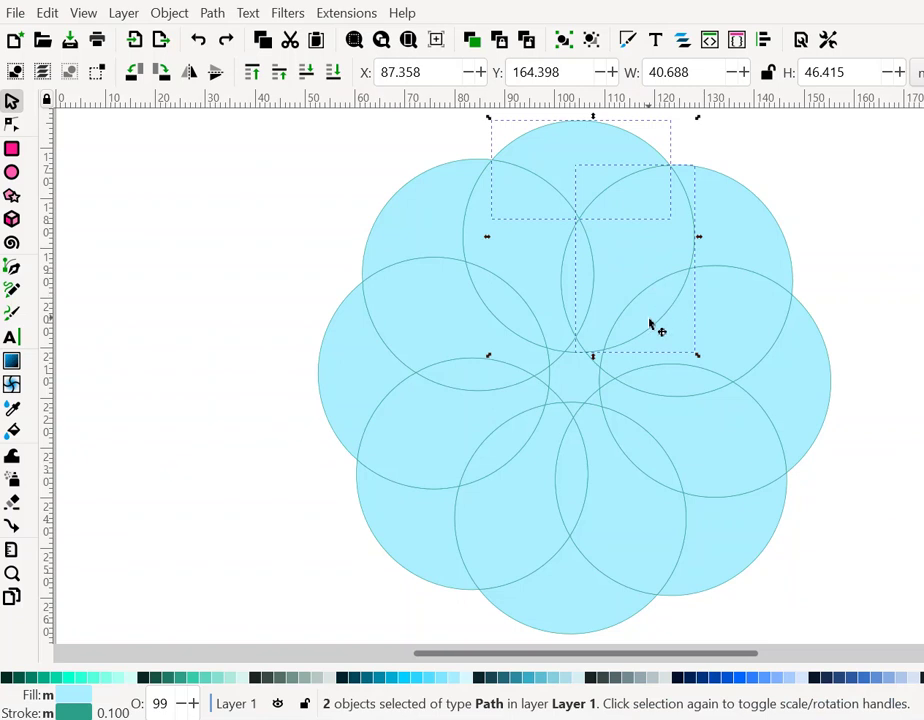
click(752, 678)
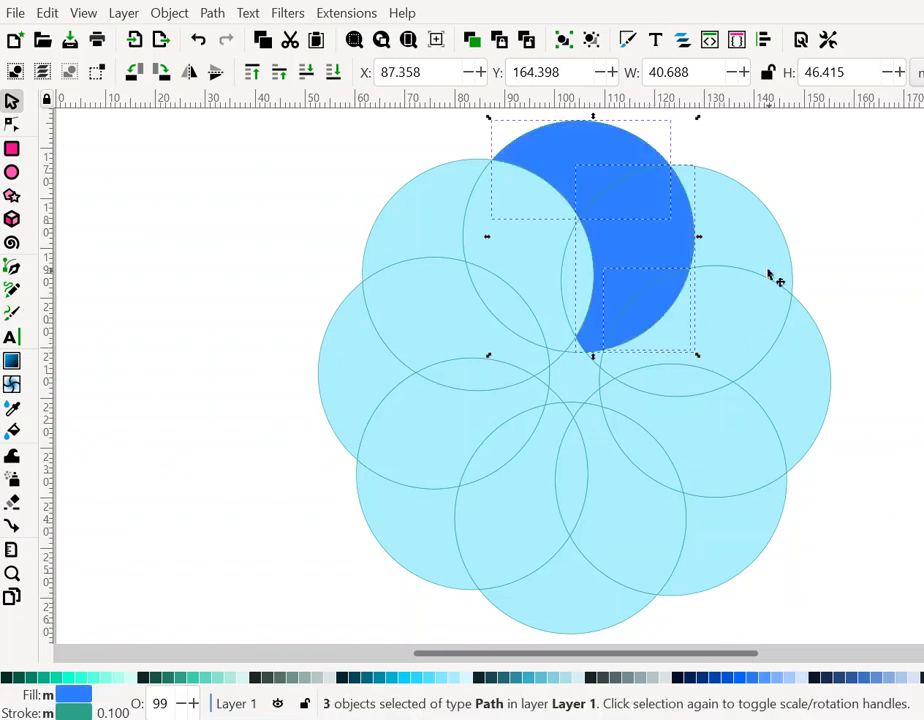
Fill the next crescent clockwise with teal, undoing a mistaken pale-cyan fill
click(737, 240)
shift+click(725, 335)
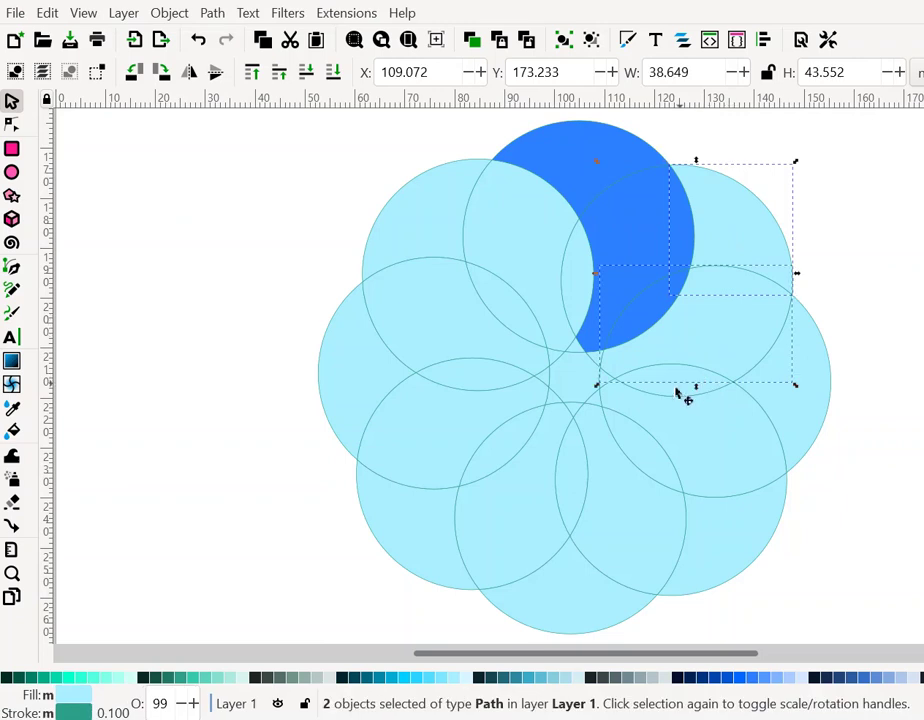
shift+click(690, 405)
click(439, 677)
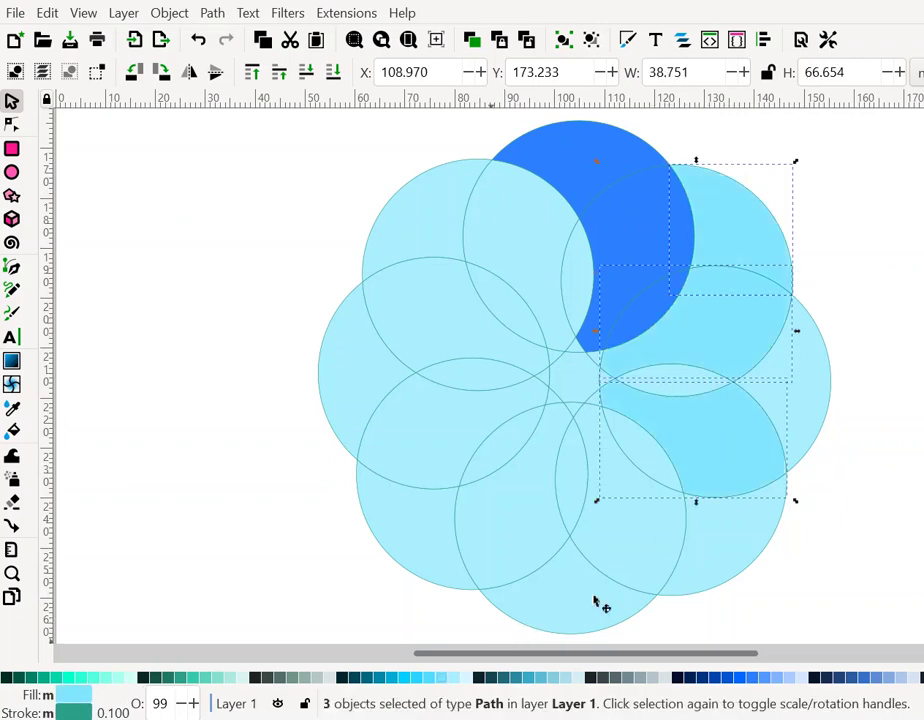
key(ctrl+z)
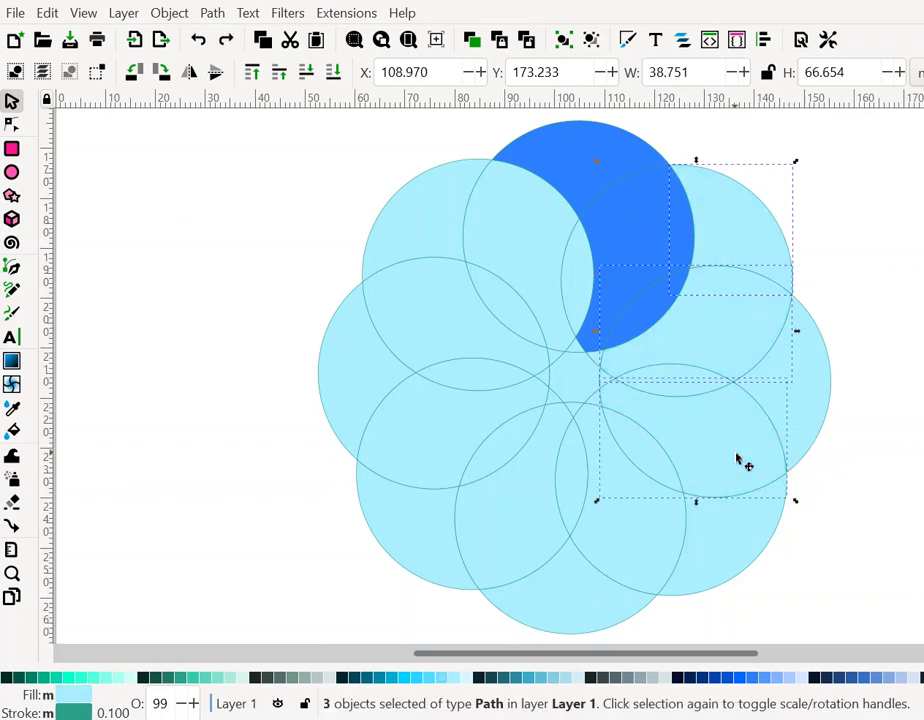
click(683, 397)
shift+click(720, 336)
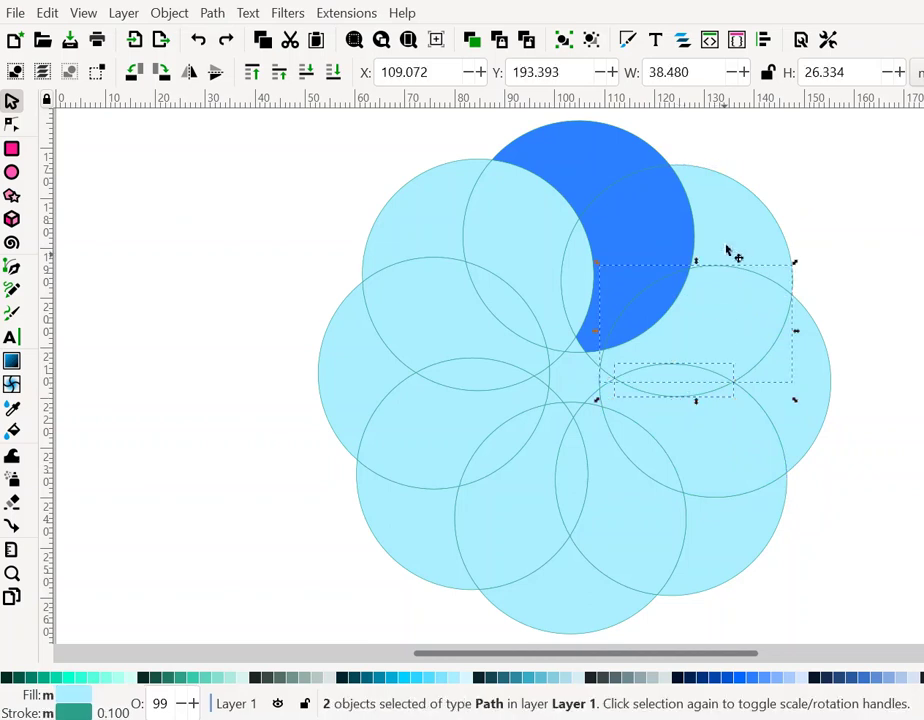
shift+click(728, 248)
click(392, 677)
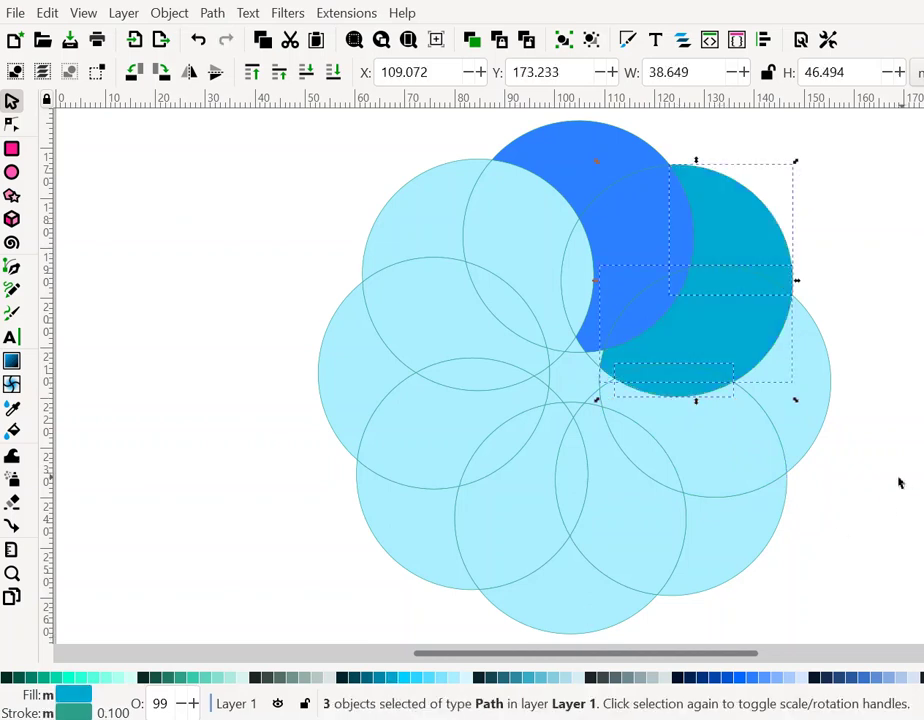
key(Escape)
Fill the right crescent sea green #2CA089 and start selecting the lower-right crescent's pieces
click(639, 470)
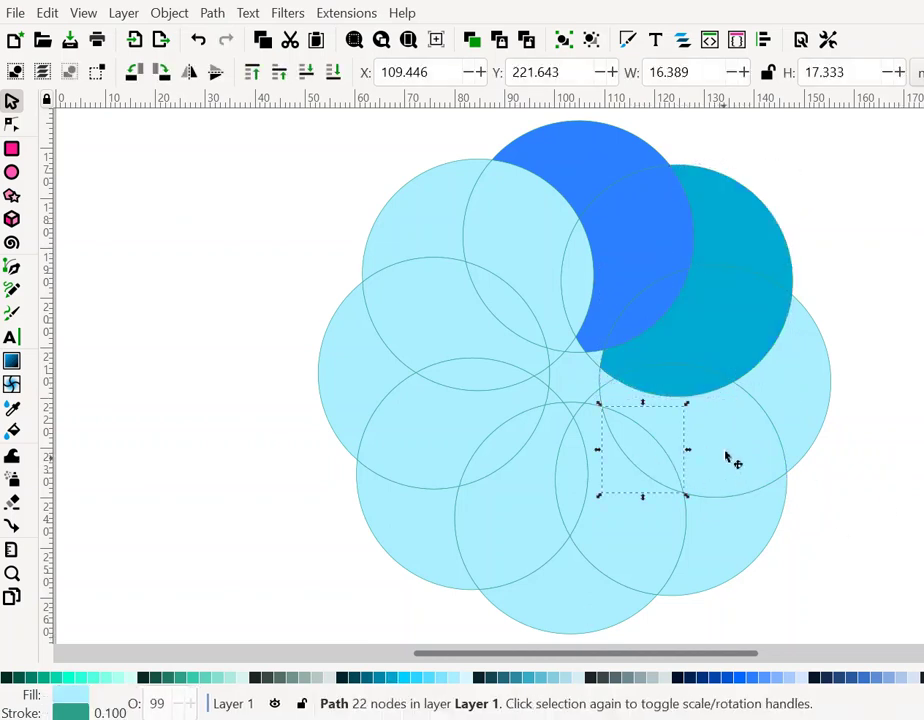
shift+click(736, 462)
shift+click(818, 395)
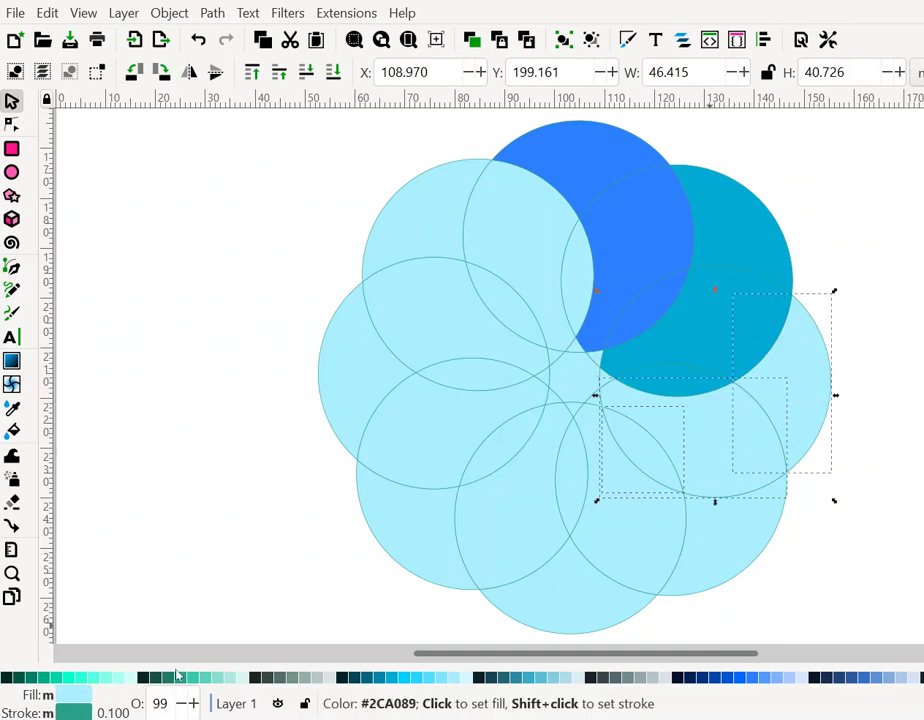
click(184, 681)
key(Escape)
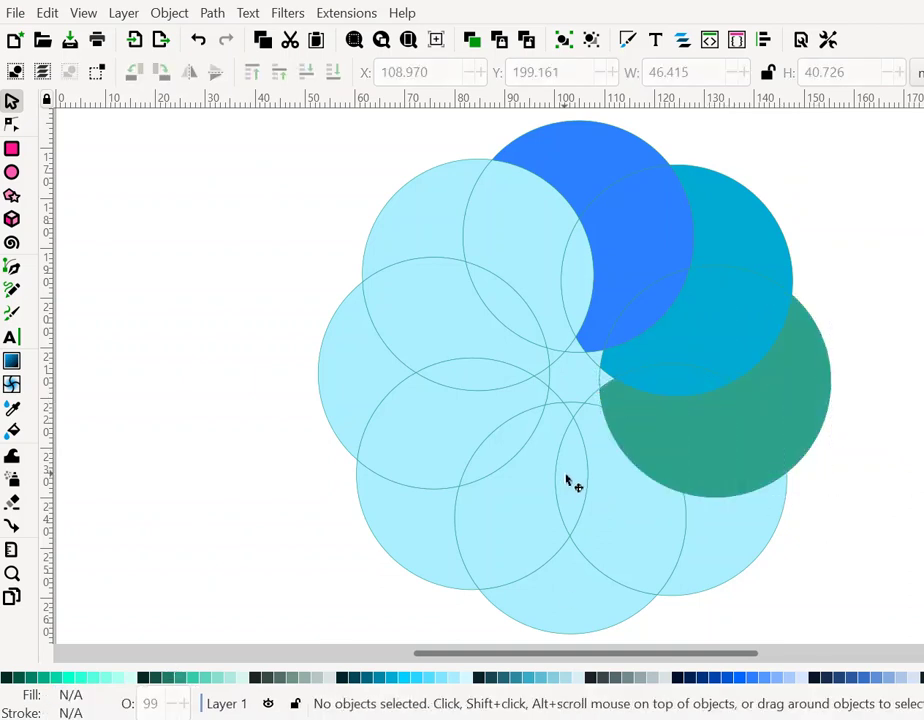
click(571, 480)
shift+click(660, 540)
Fill the lower-right petal #3771C8 blue and the bottom petal #37ABC8 teal-blue
shift+click(724, 549)
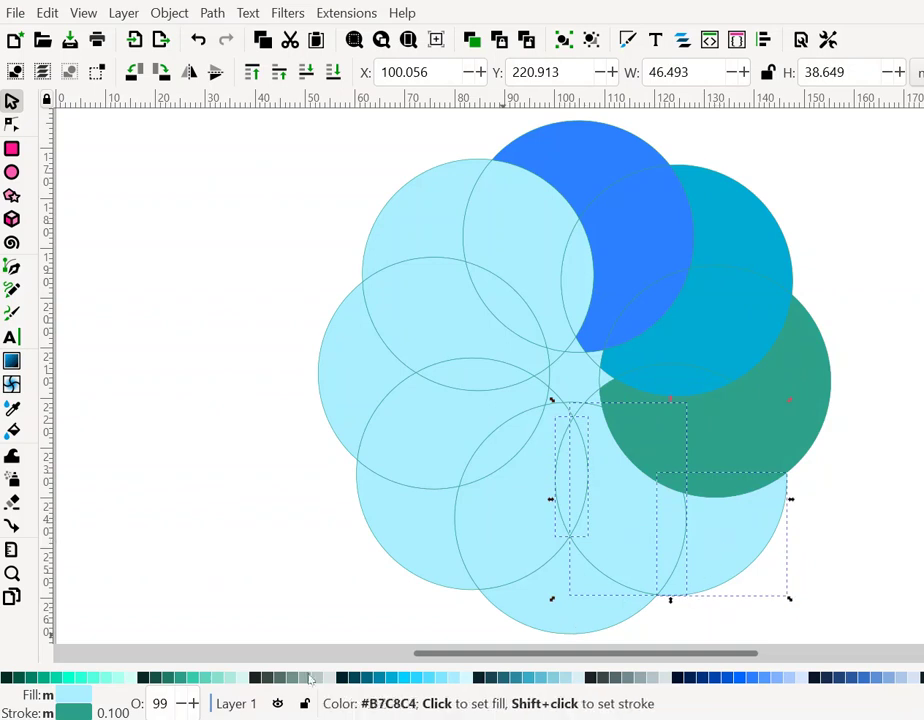
click(864, 677)
key(Escape)
click(511, 468)
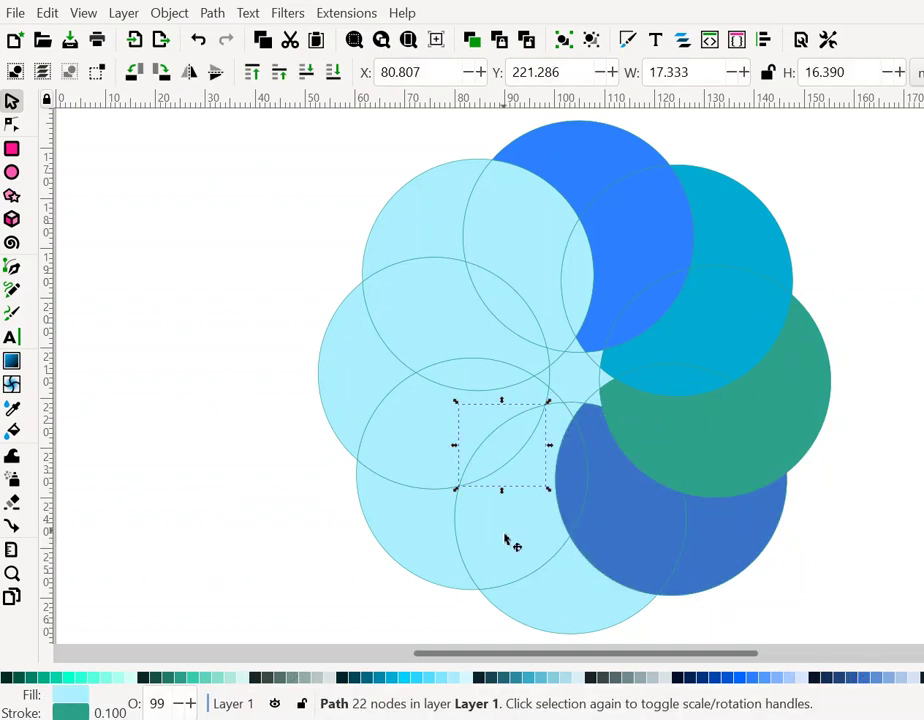
shift+click(552, 582)
shift+click(558, 610)
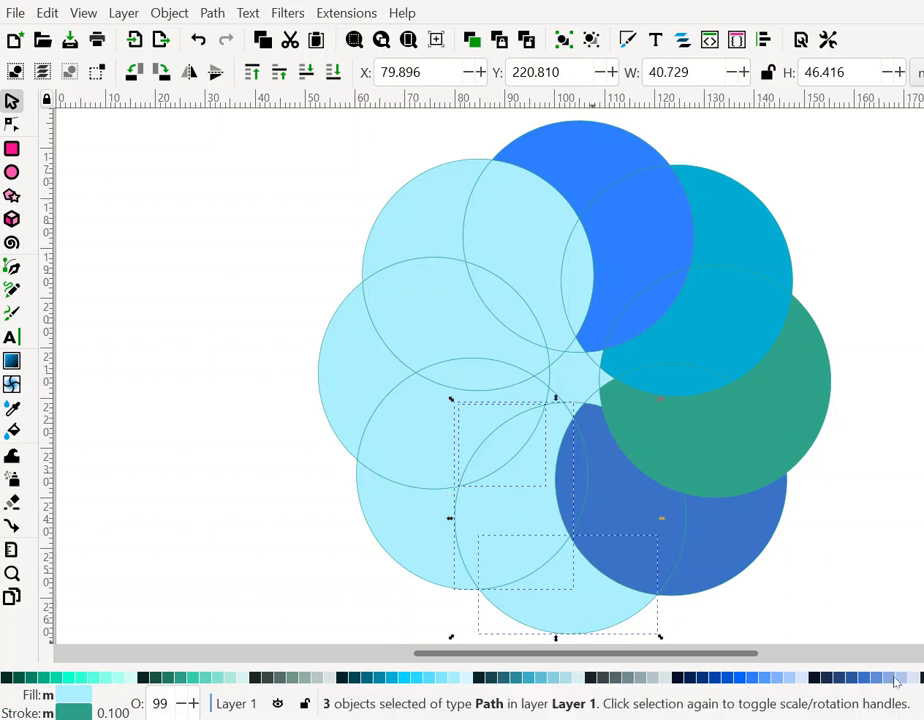
click(527, 677)
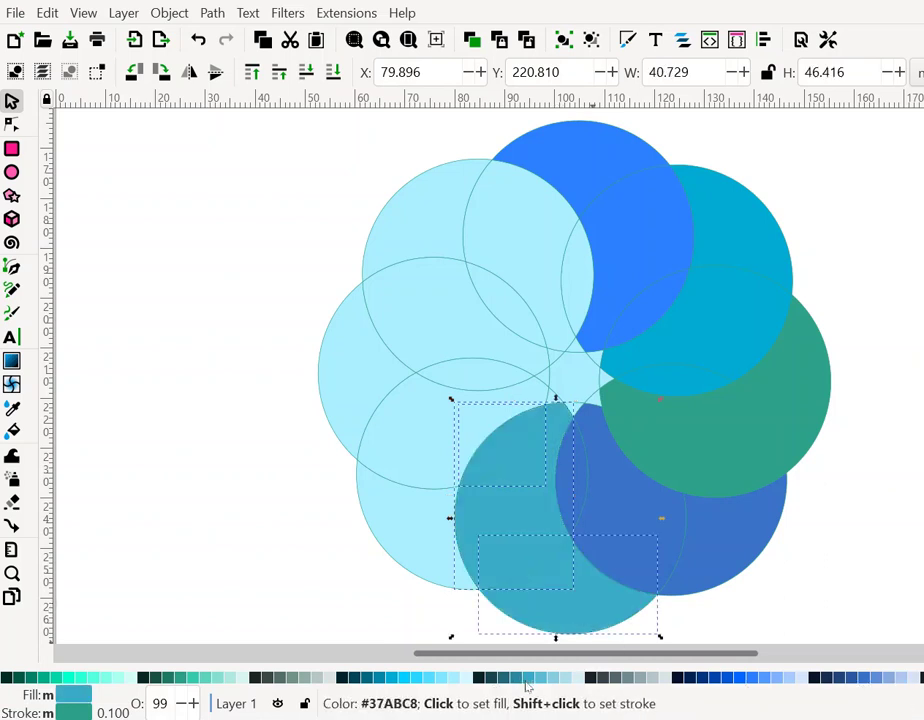
Fill the lower-left petal grey #B7C8C4 and the left petal light mint #AFE9DD
click(474, 376)
shift+click(443, 495)
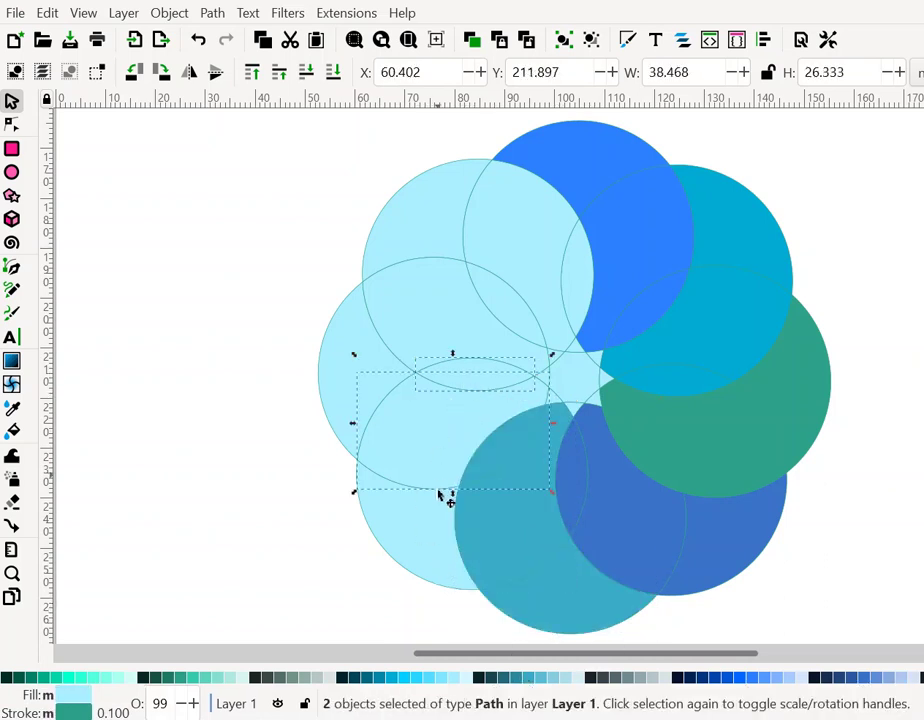
shift+click(433, 538)
click(320, 678)
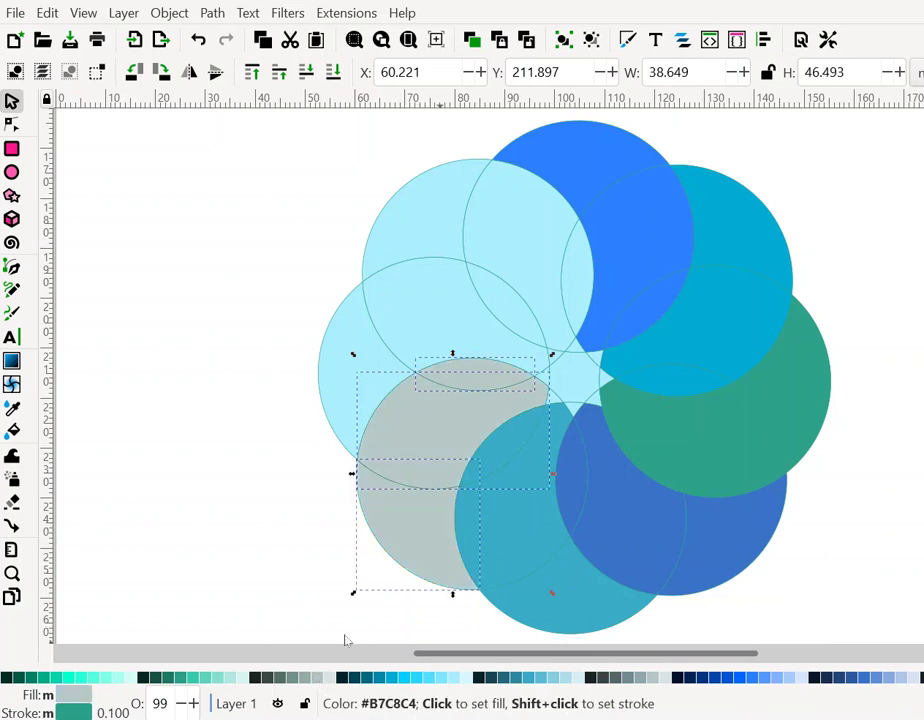
click(421, 319)
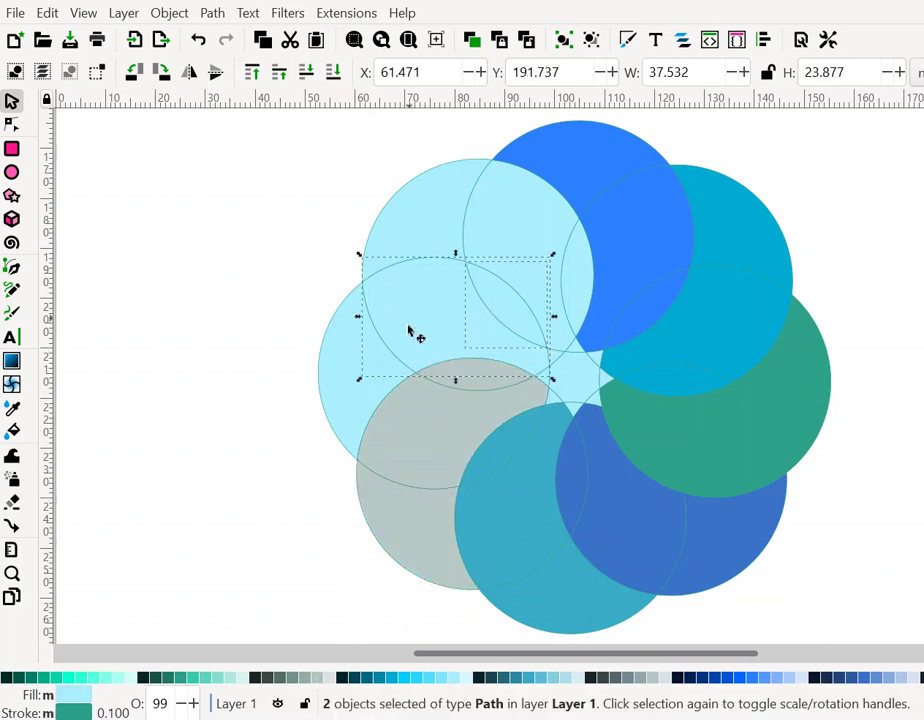
shift+click(341, 379)
click(228, 678)
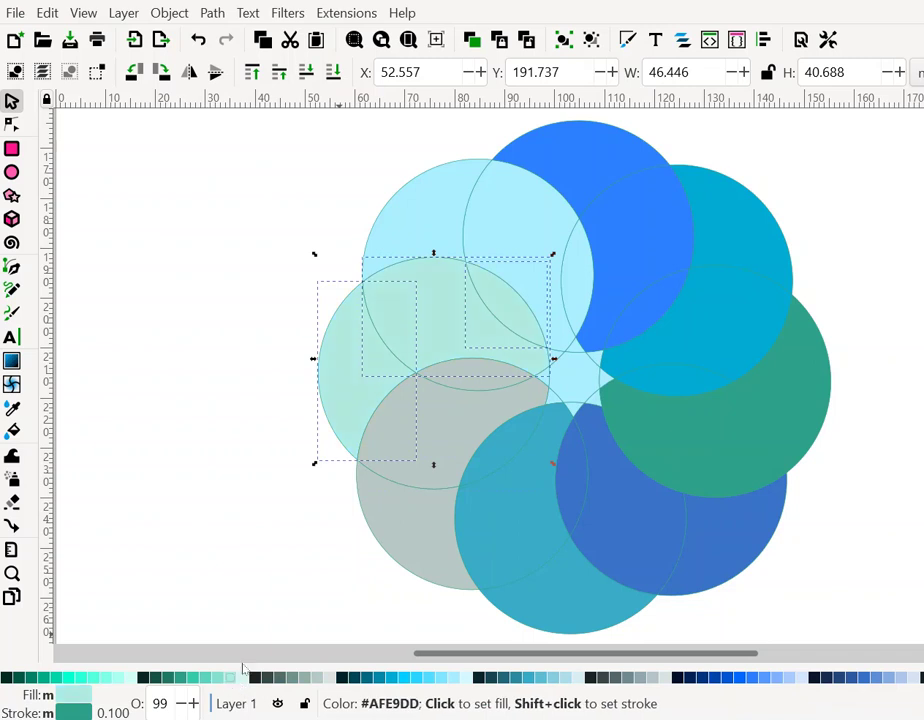
Fill the upper-left petal's pieces pure blue #0000FF
click(575, 267)
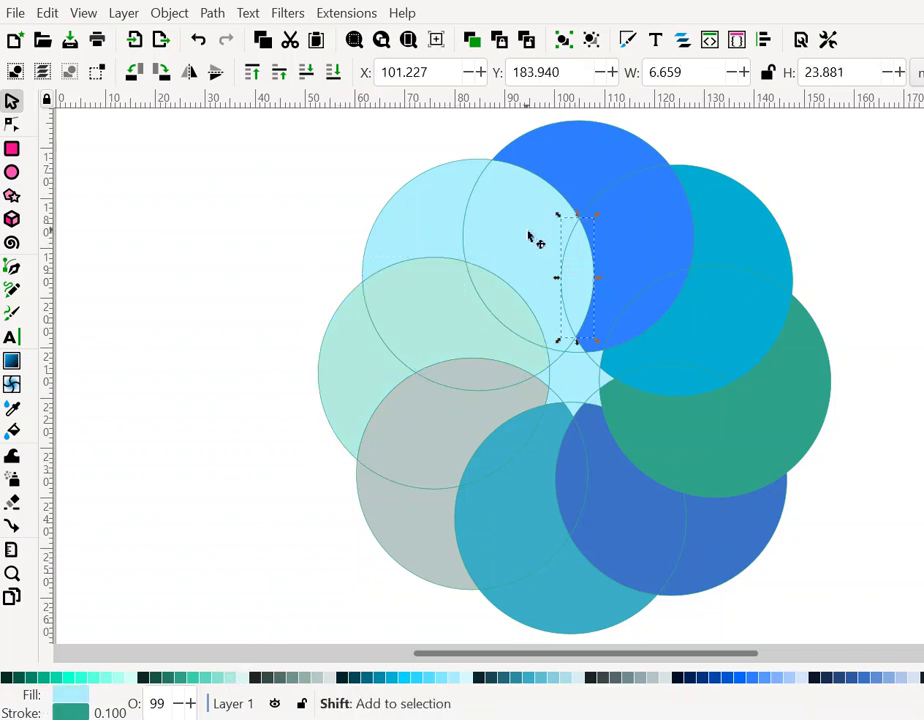
shift+click(445, 227)
shift+click(410, 200)
click(840, 678)
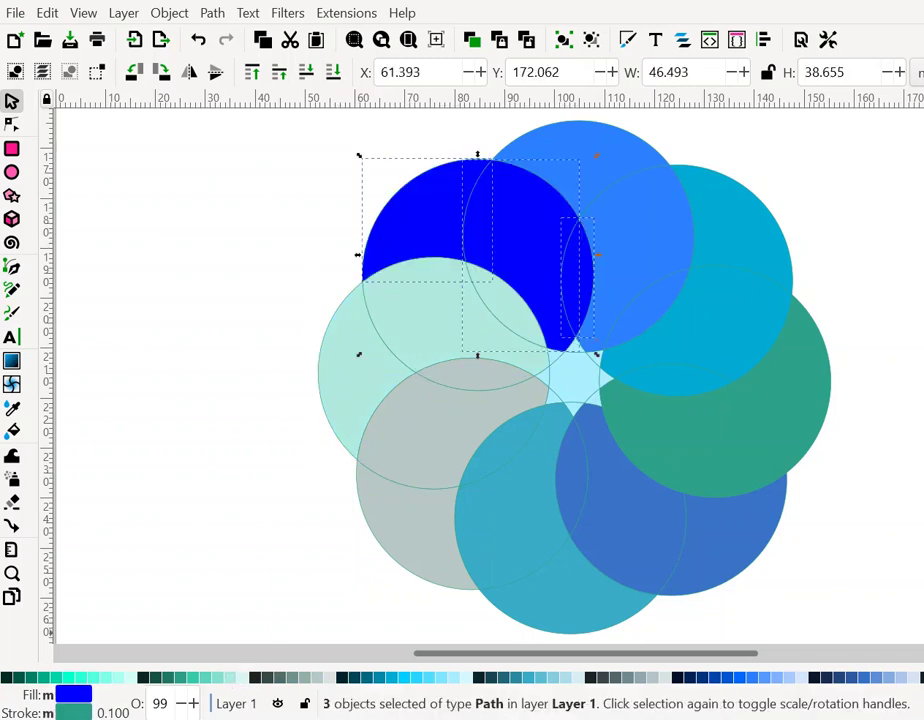
key(Escape)
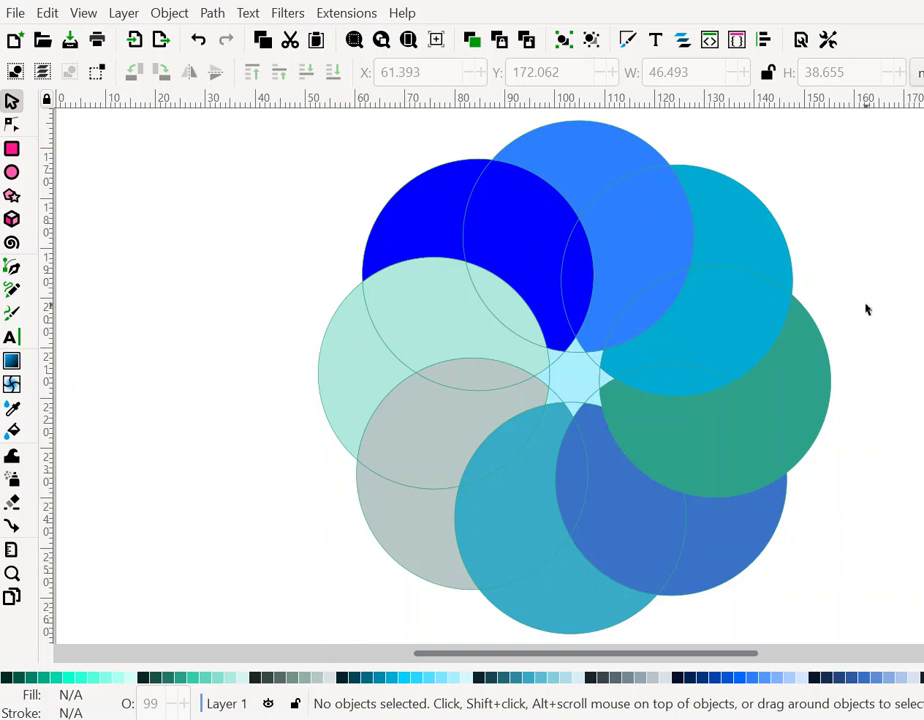
Fill the top petal's pieces teal-green #37C8AB
click(646, 224)
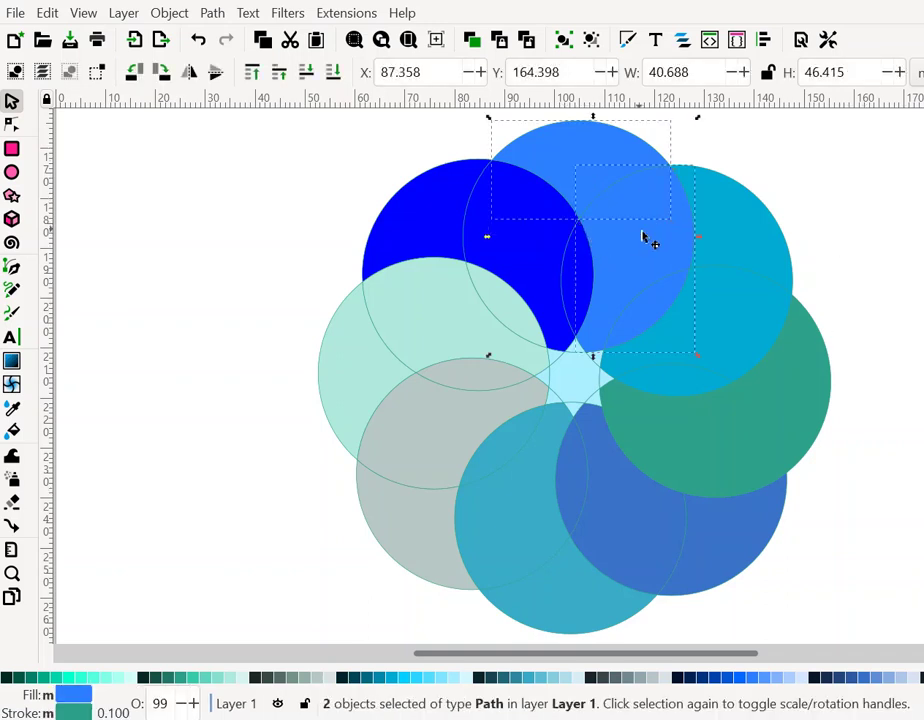
shift+click(658, 318)
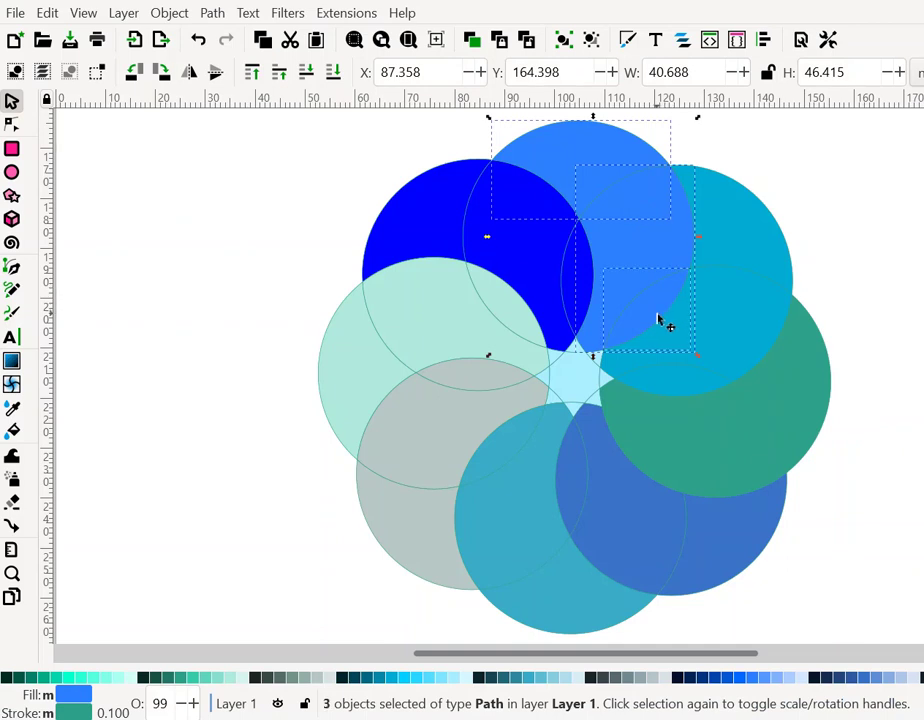
click(191, 679)
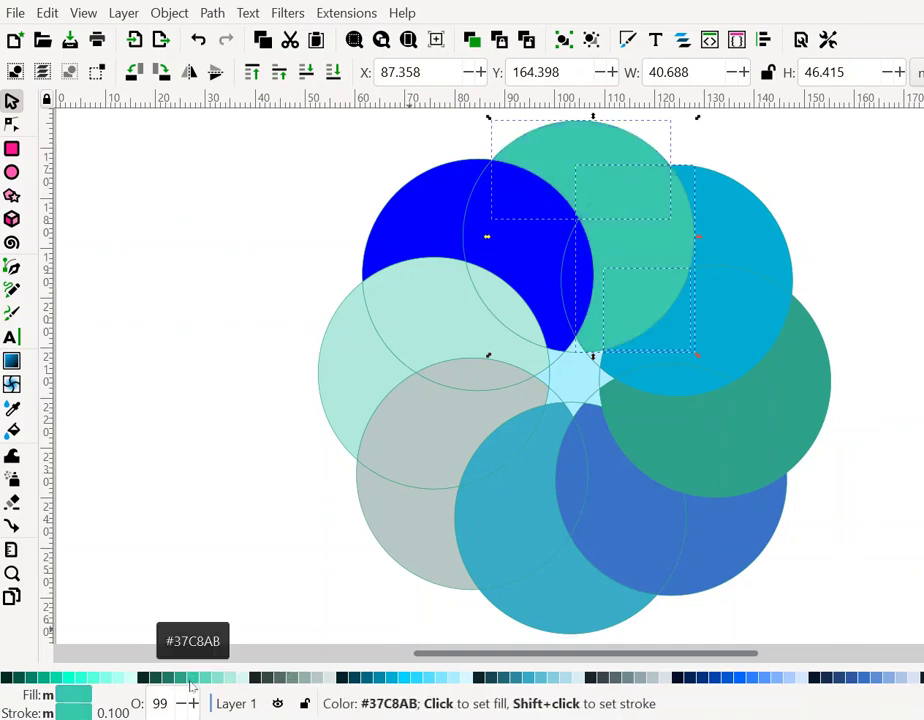
Give the upper-right petal pure blue #0000FF fill and matching blue outline, then deselect
click(742, 228)
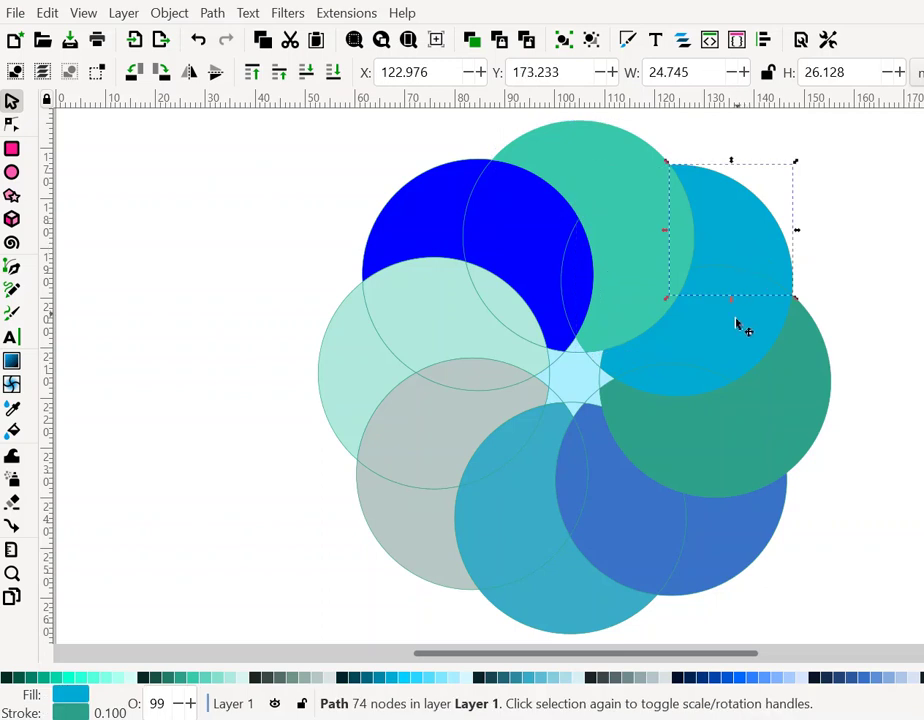
shift+click(726, 365)
shift+click(597, 398)
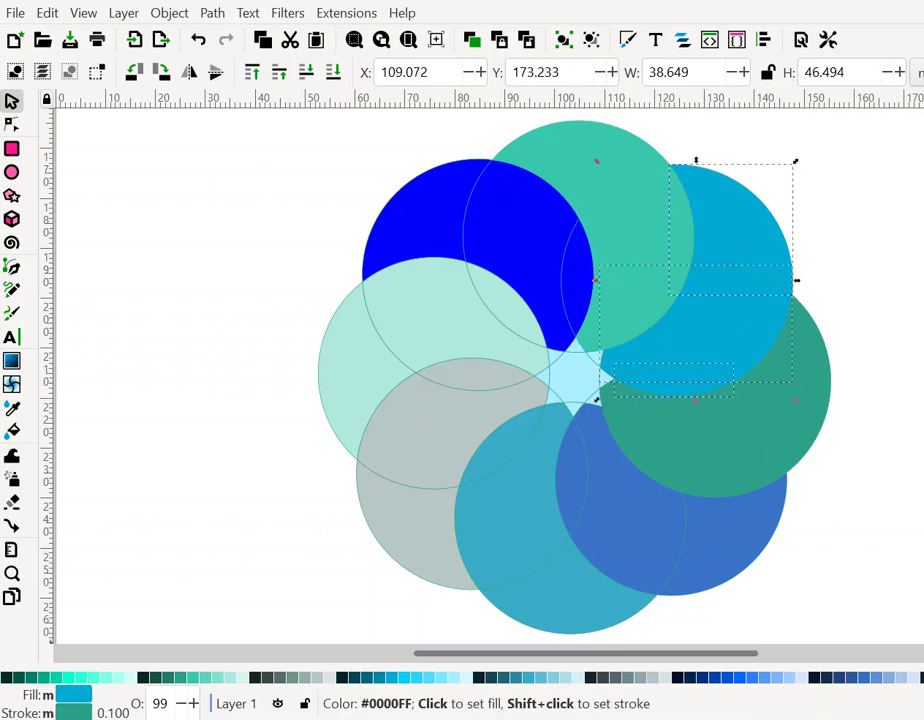
click(880, 679)
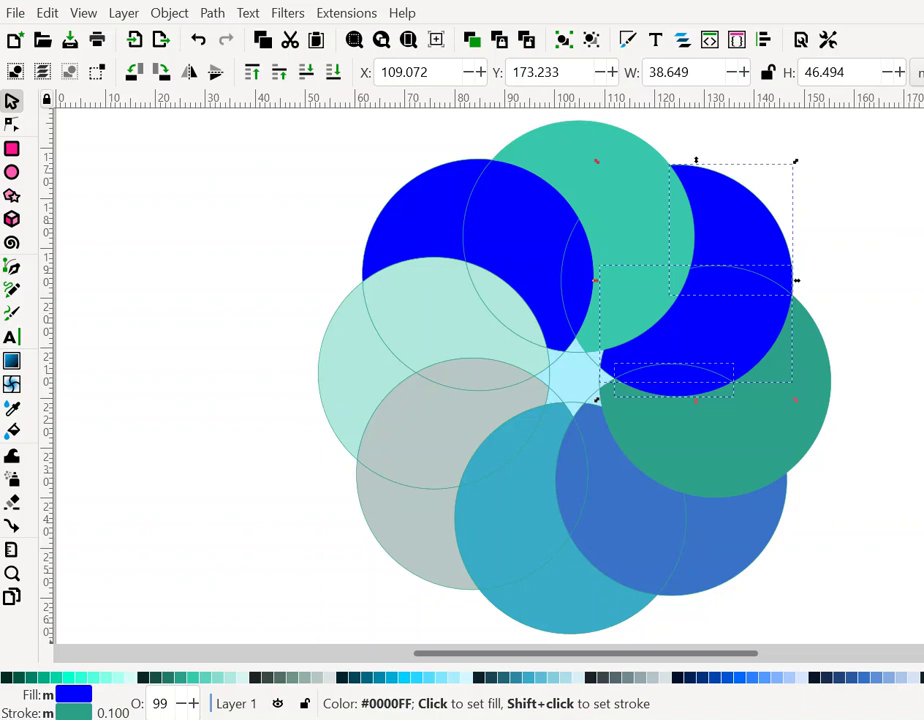
shift+click(880, 679)
click(841, 375)
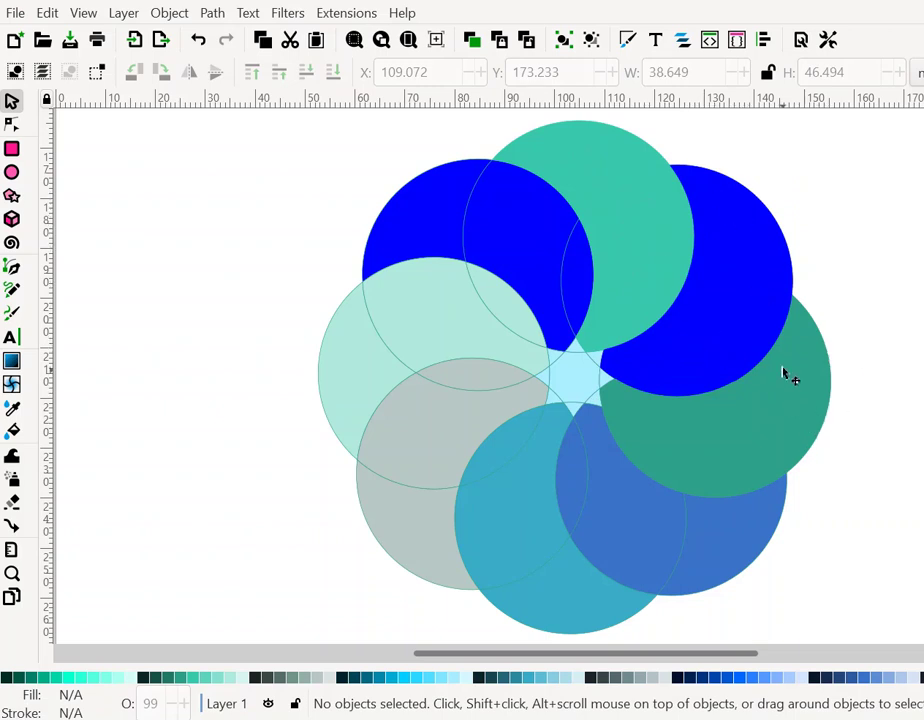
Fill the three right-petal pieces with indigo blue #3737C8, replacing the sea green
click(742, 450)
shift+click(688, 457)
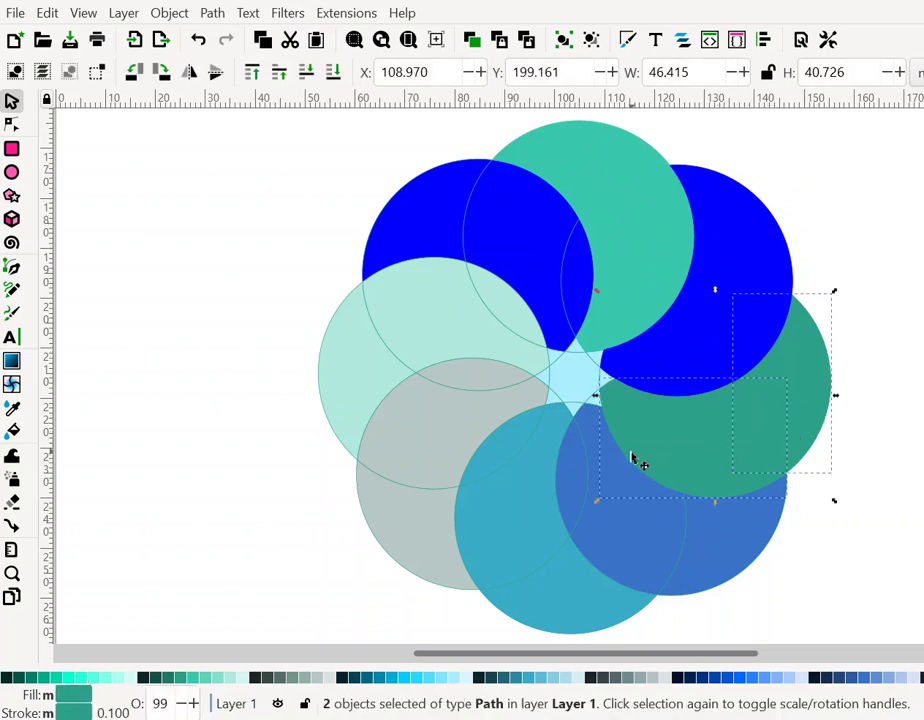
key(Escape)
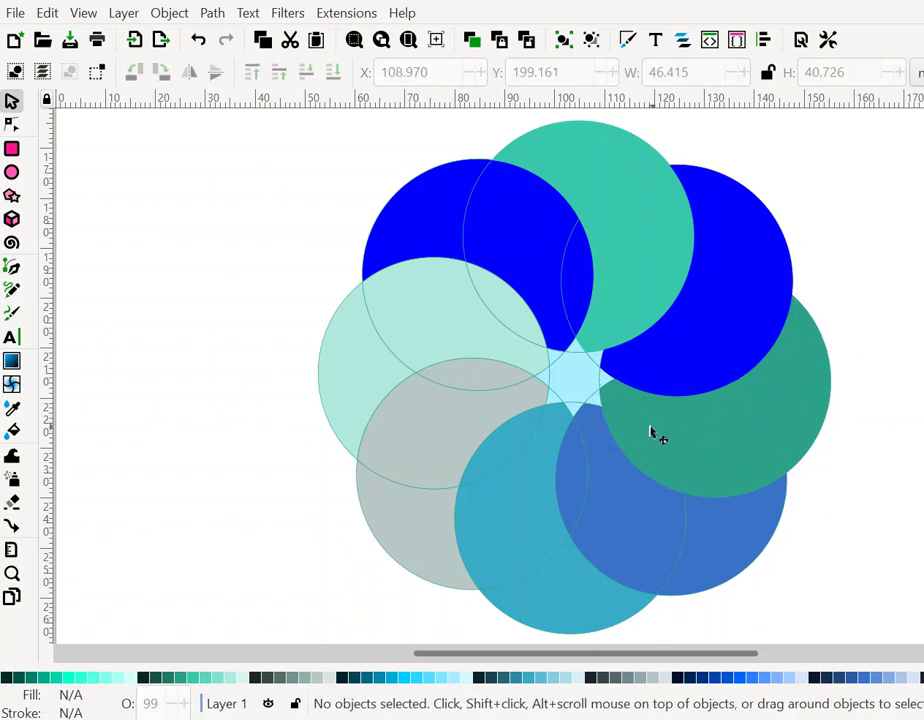
click(626, 428)
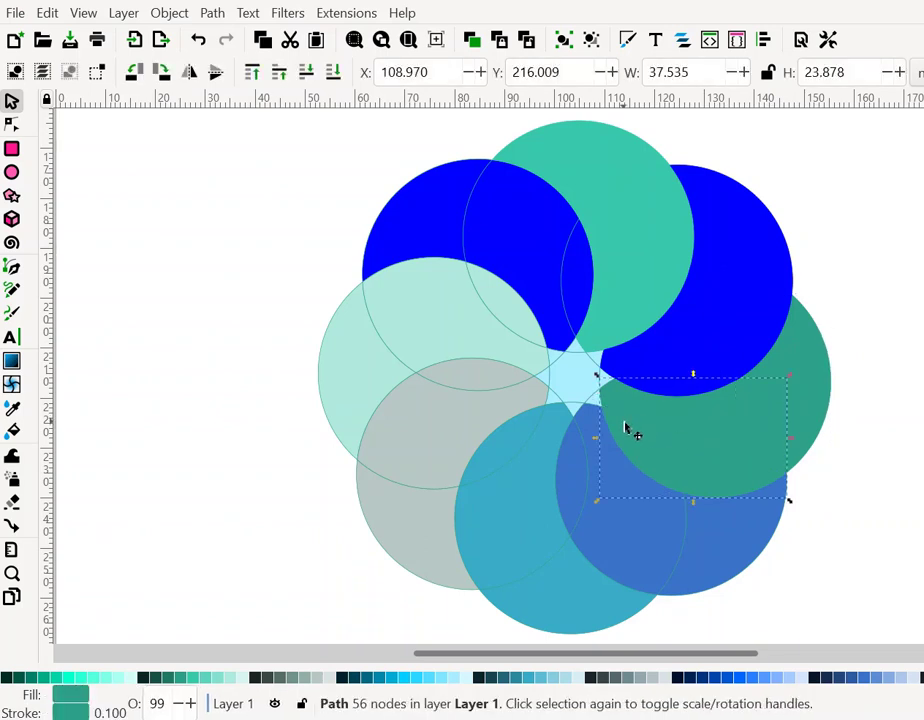
shift+click(740, 457)
shift+click(794, 386)
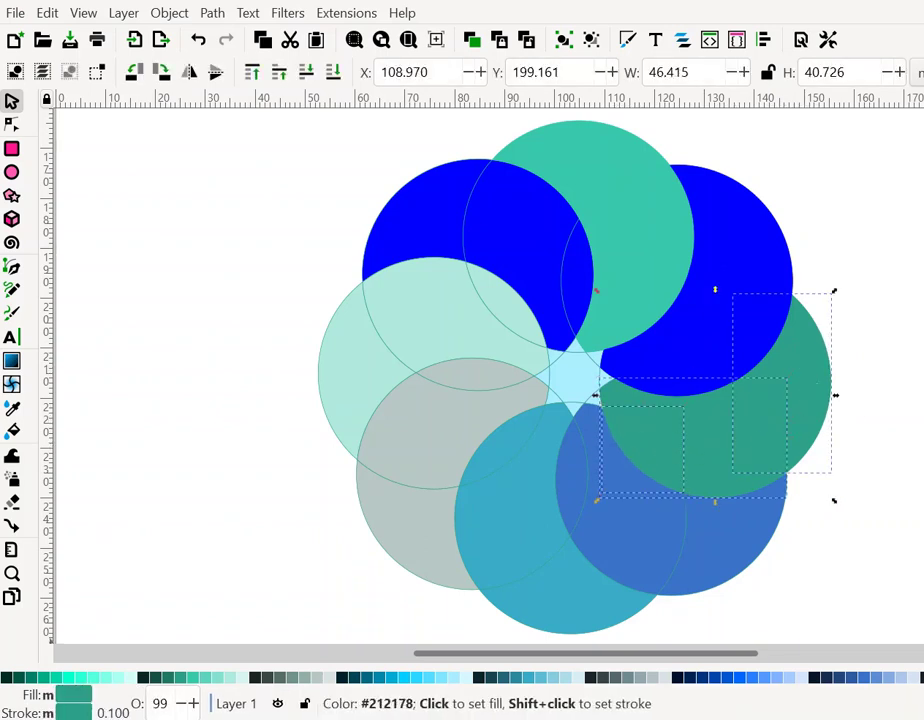
click(765, 677)
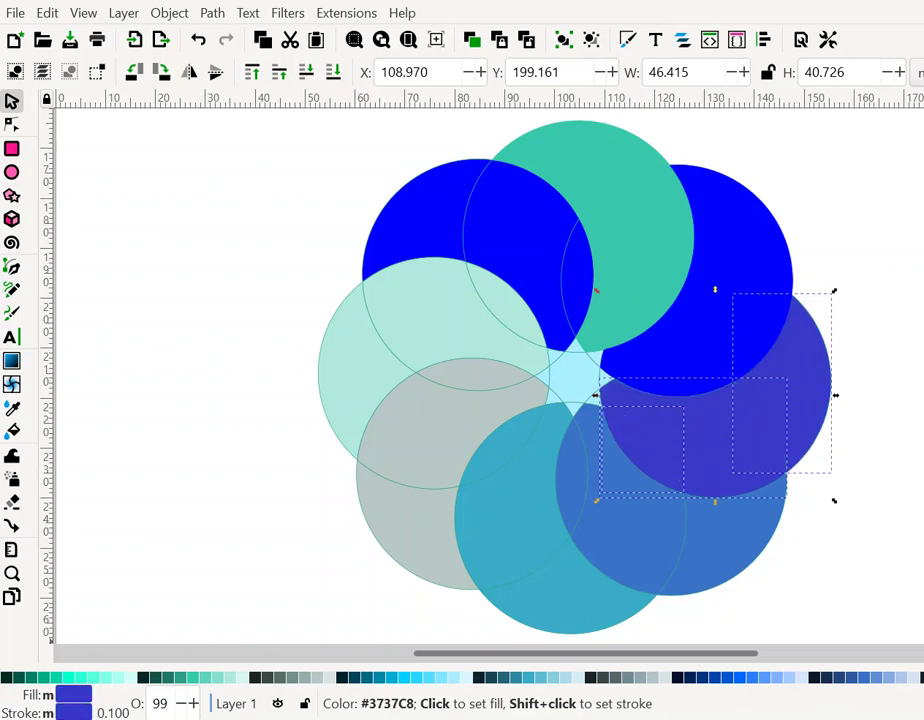
click(905, 441)
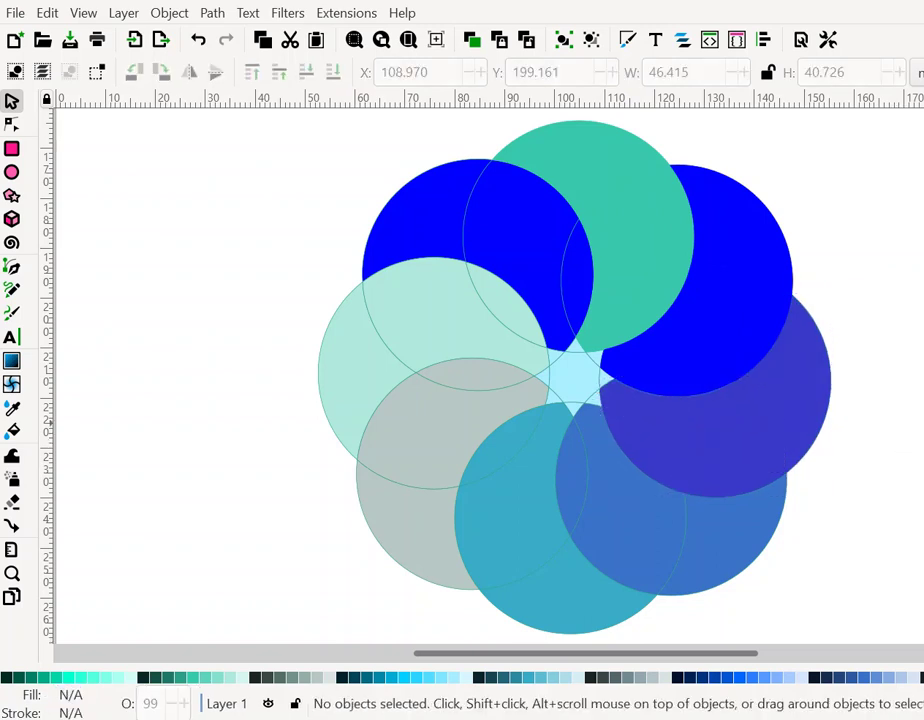